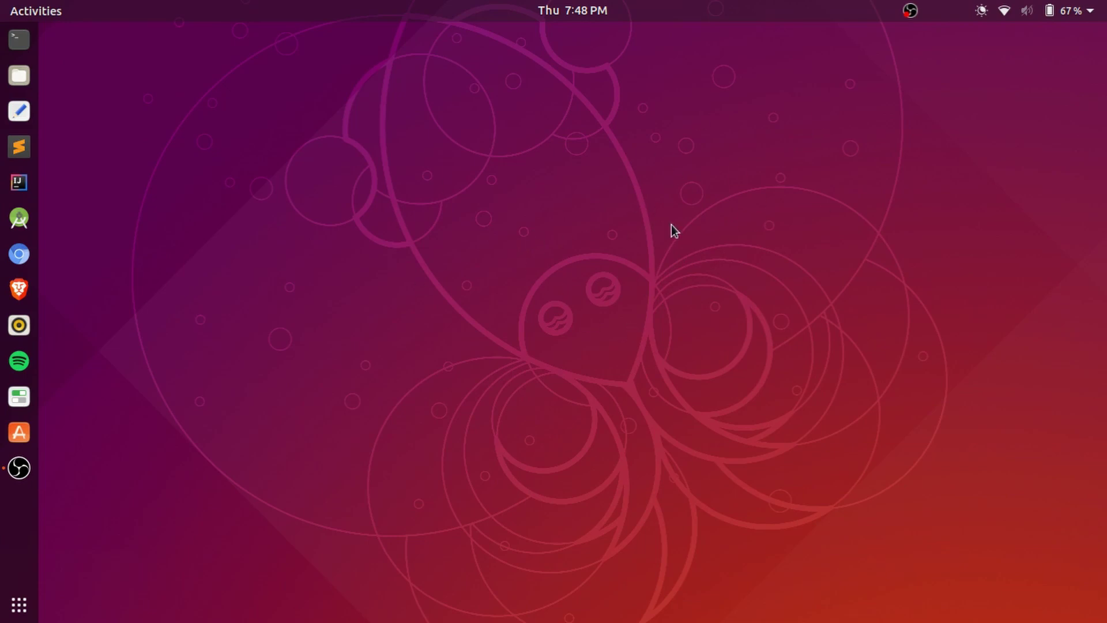
right_click(560, 309)
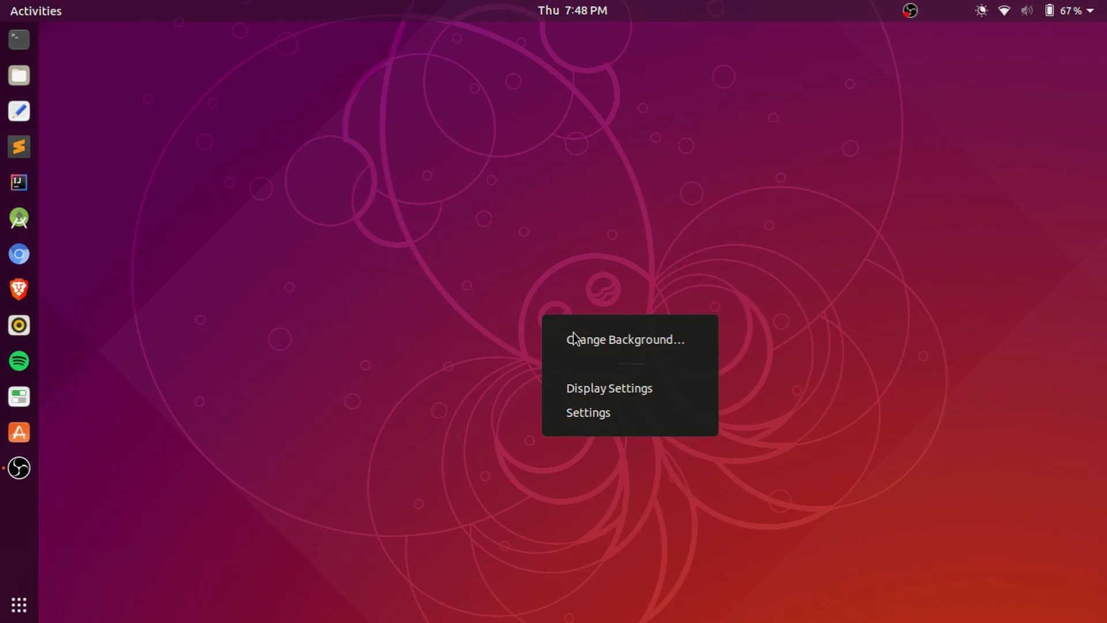
click(594, 407)
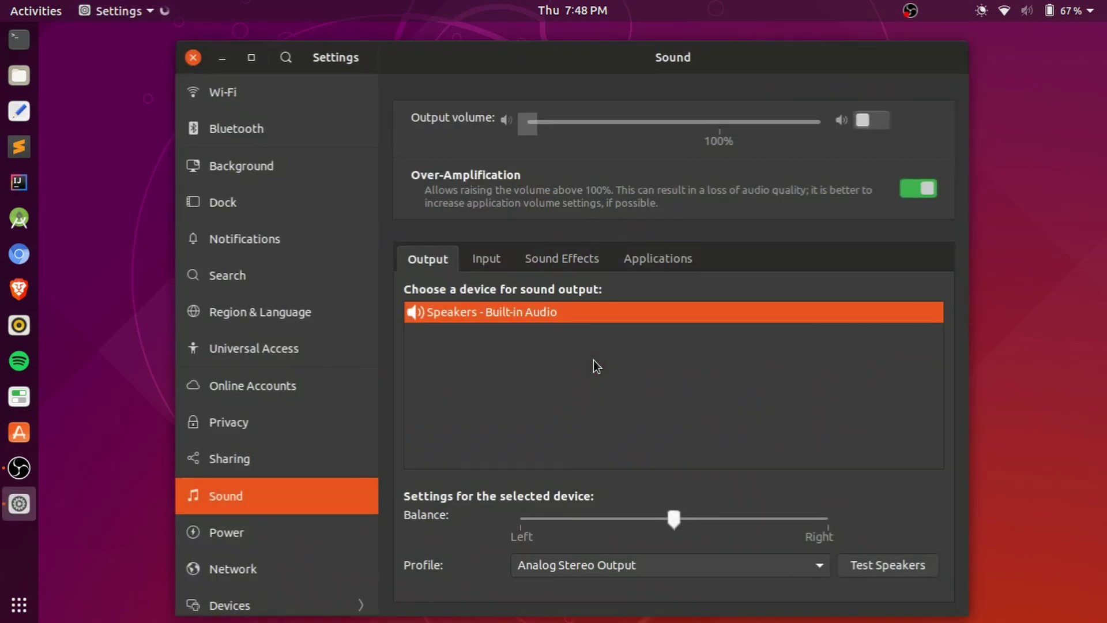
click(188, 62)
right_click(259, 153)
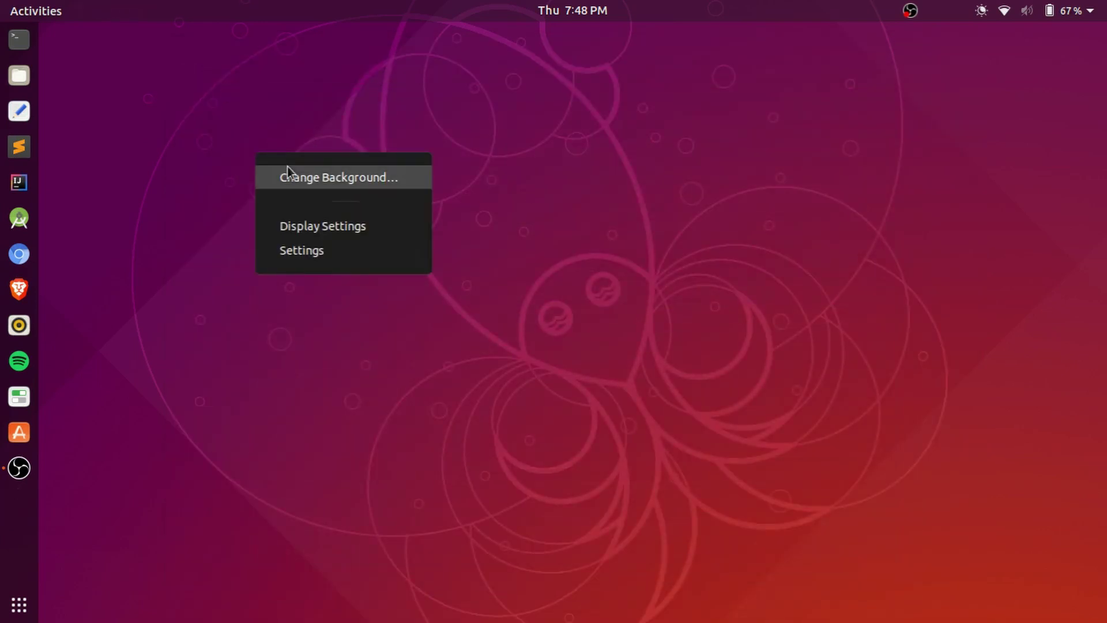
click(288, 167)
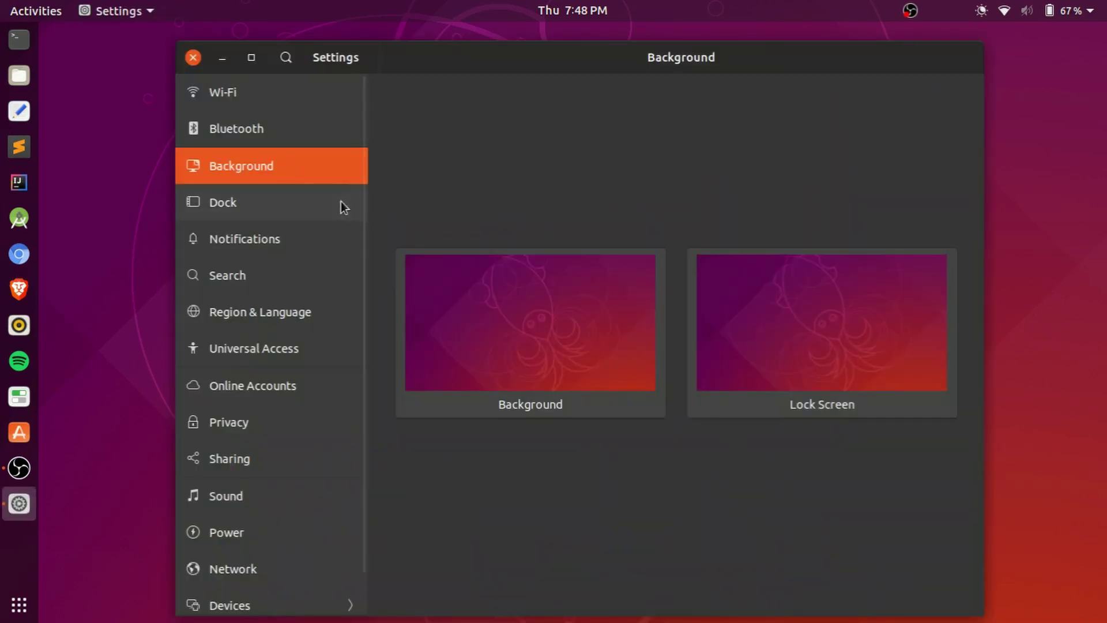
click(604, 300)
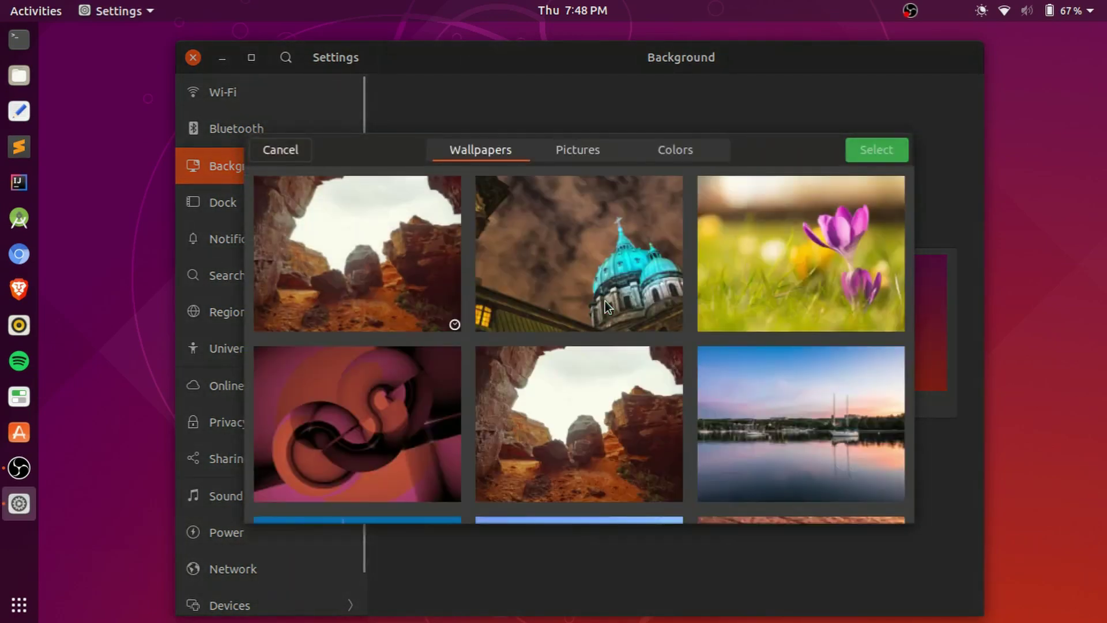
scroll(604, 299, down, 5)
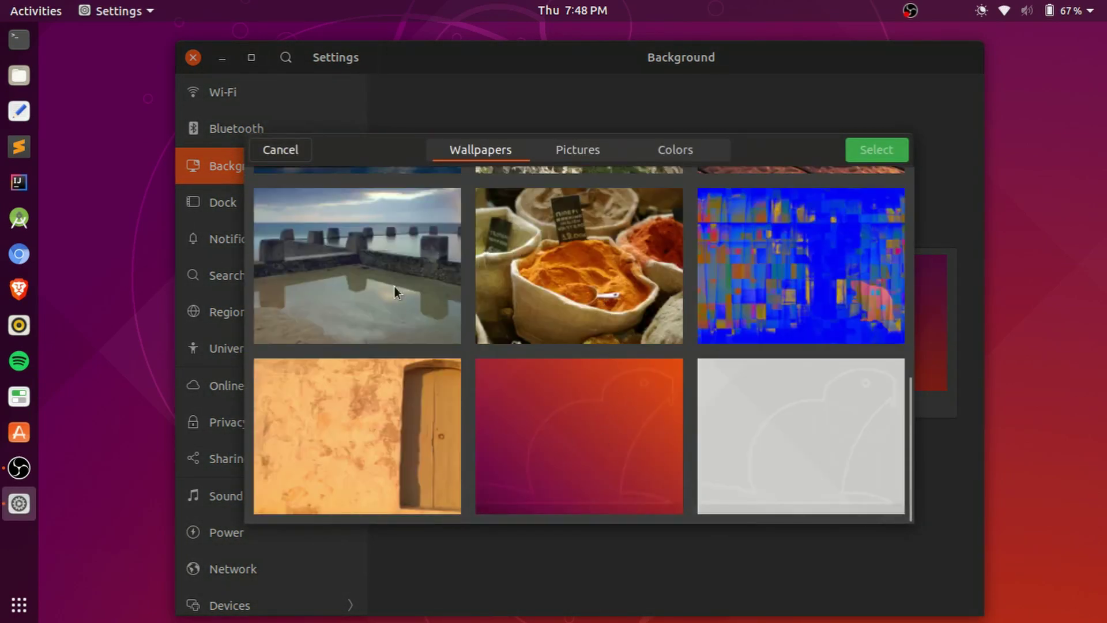
click(277, 149)
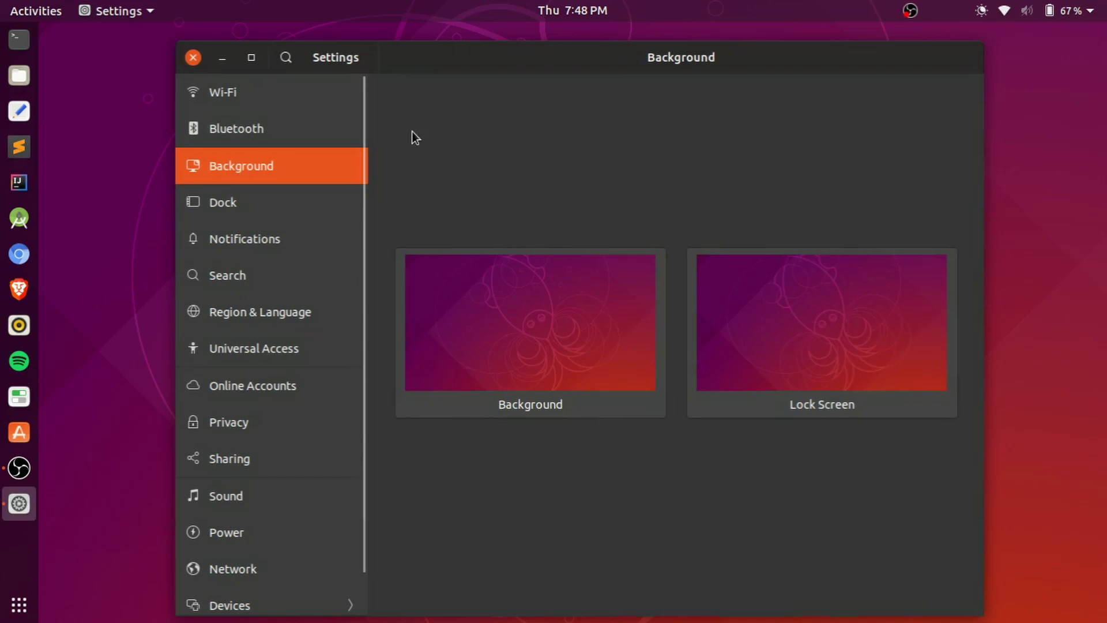
click(194, 57)
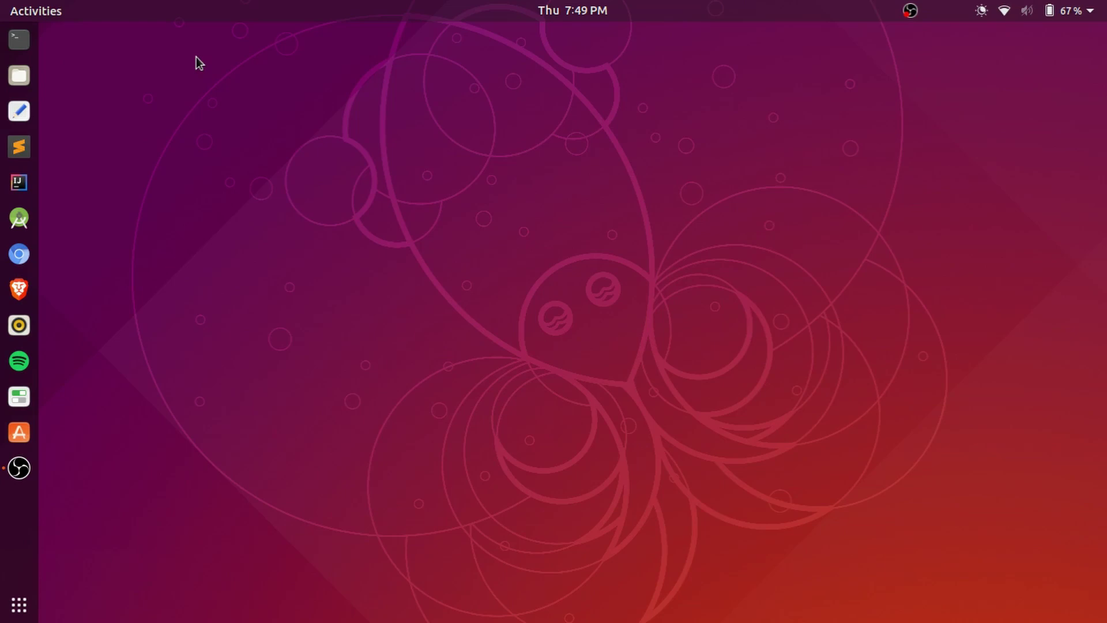
click(2, 615)
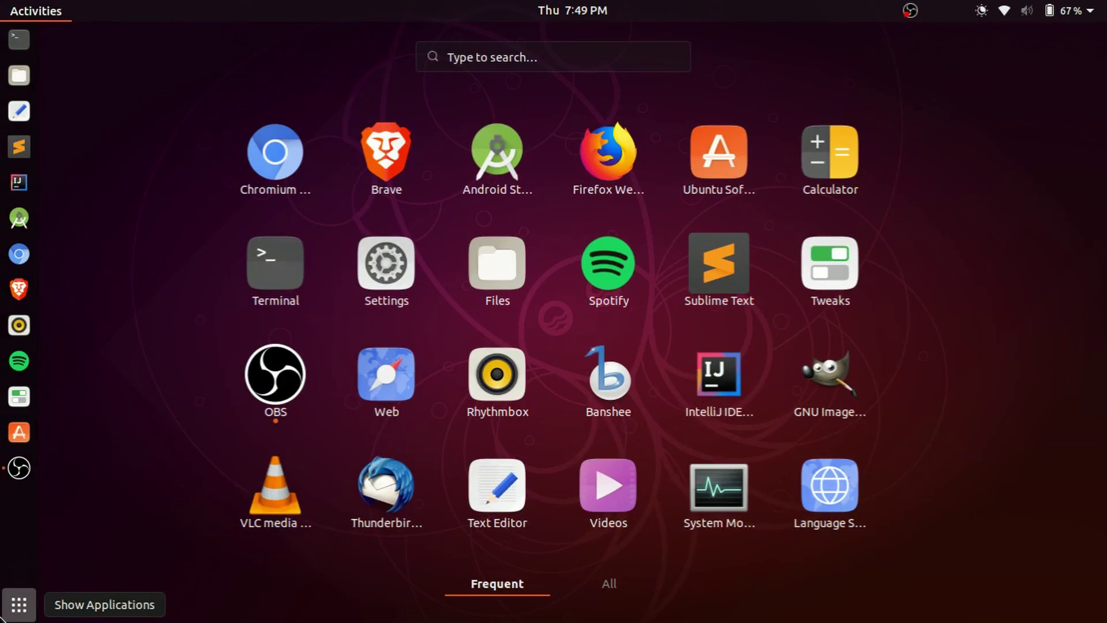
click(119, 459)
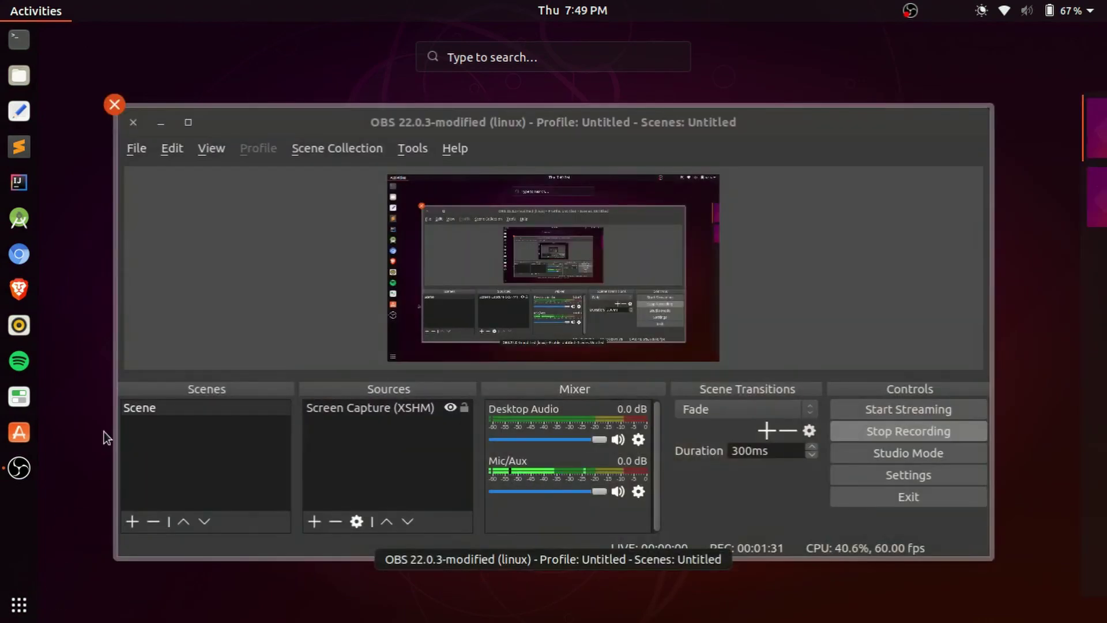
click(163, 137)
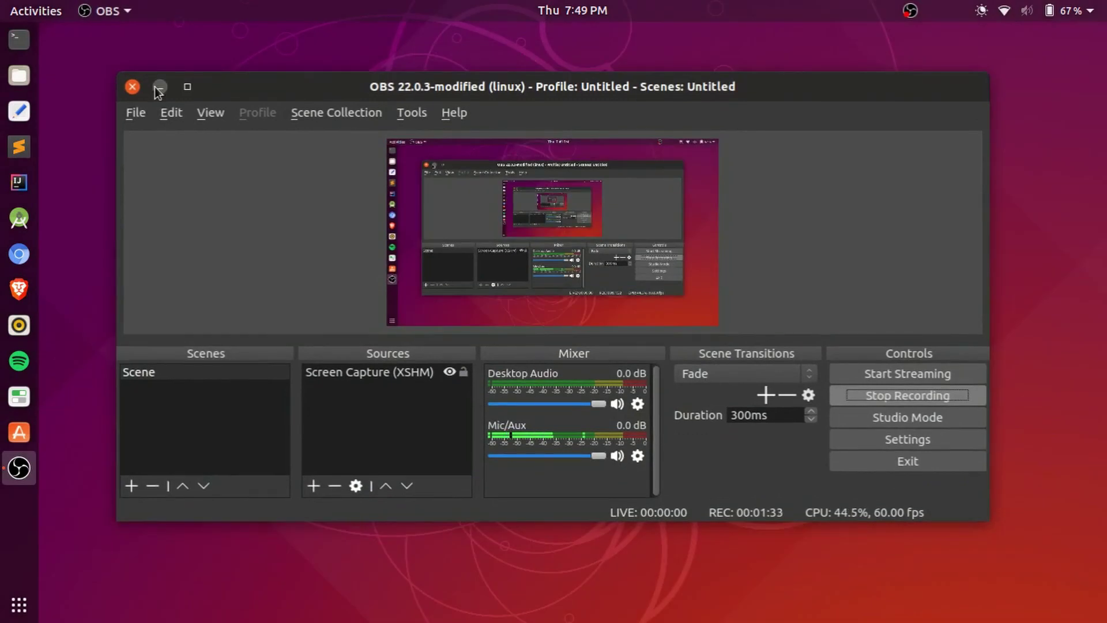
click(157, 87)
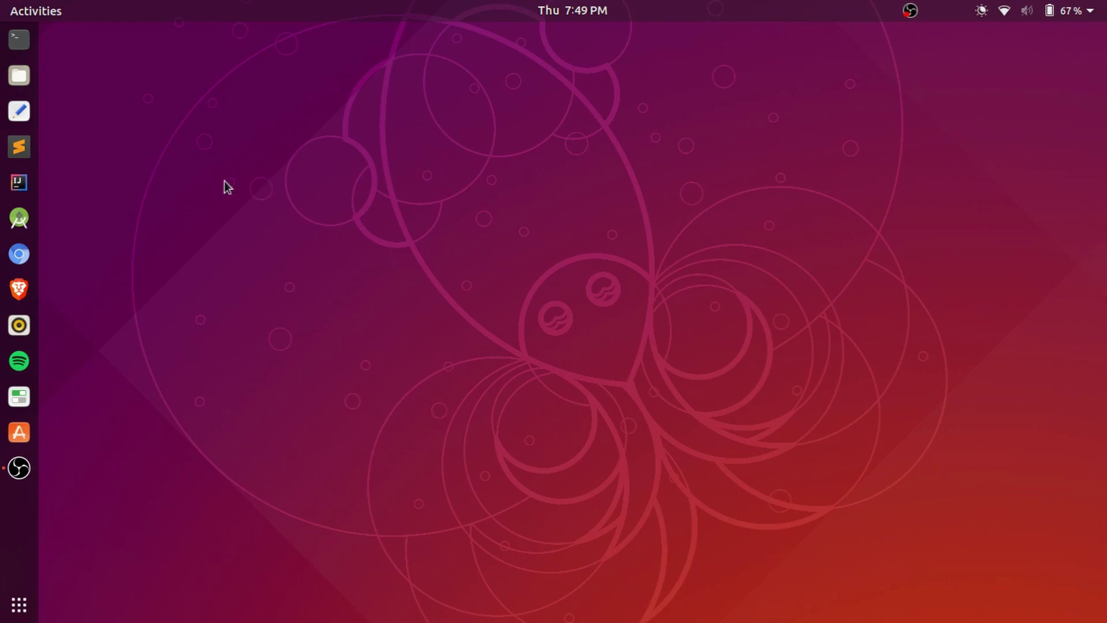
- Open the Home folder in Files, shift the window slightly left, then close it
click(20, 74)
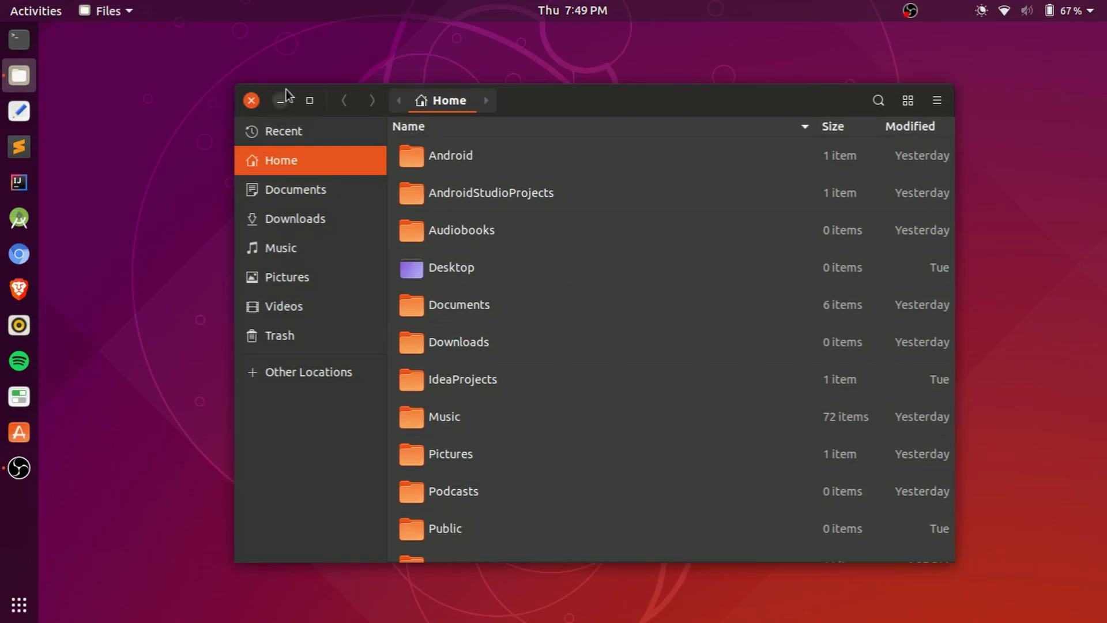
drag(636, 105, 584, 112)
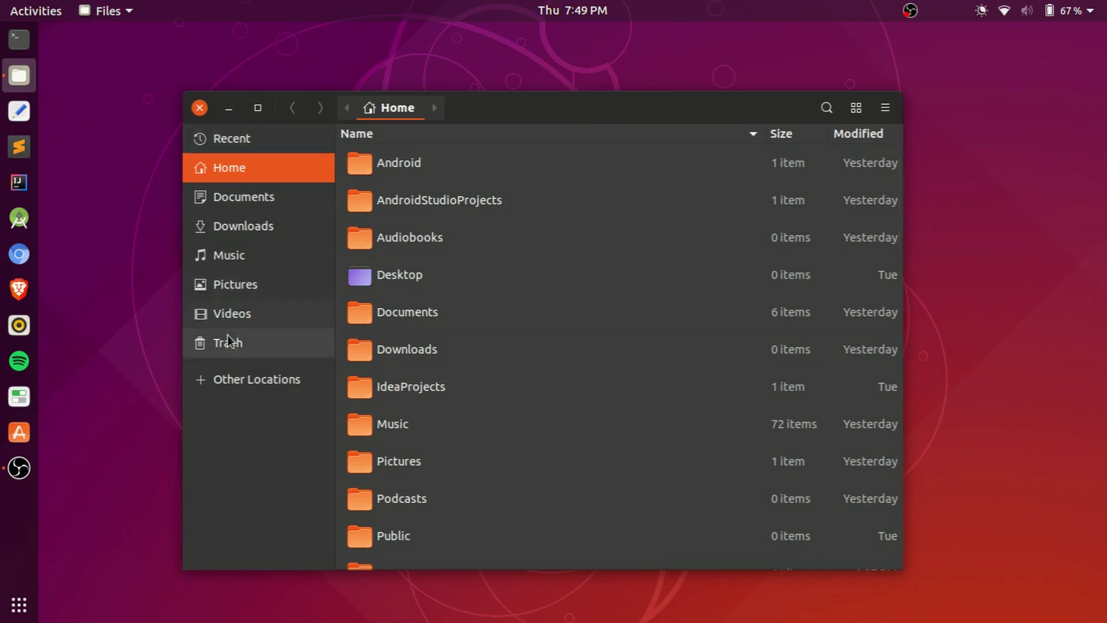
click(198, 108)
- Launch Tweaks and set the Appearance Applications theme to light Yaru
click(19, 397)
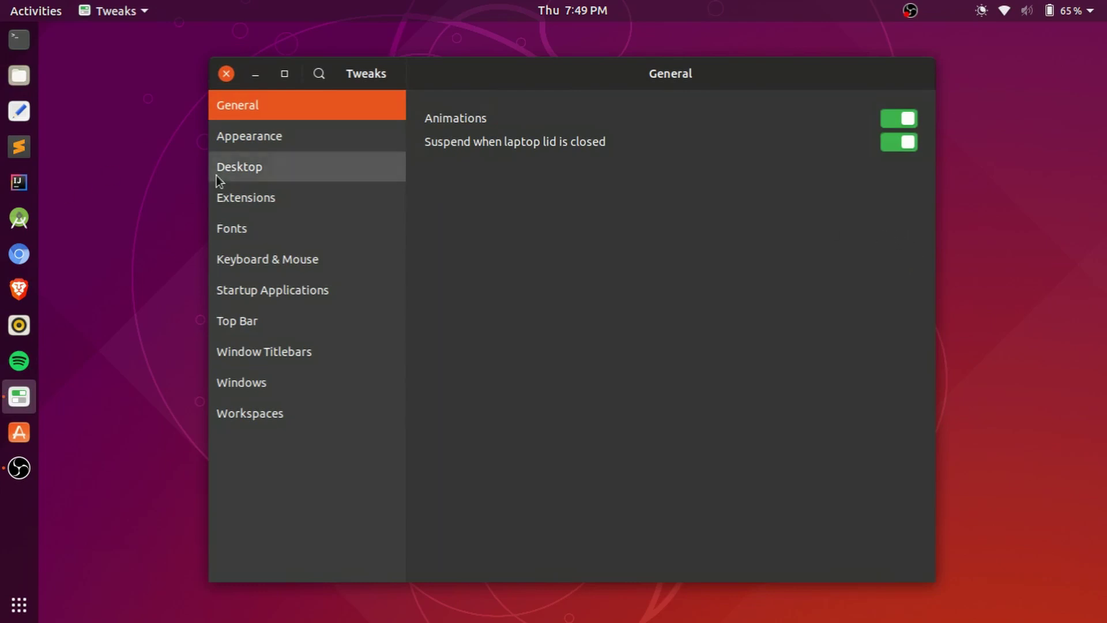
click(227, 140)
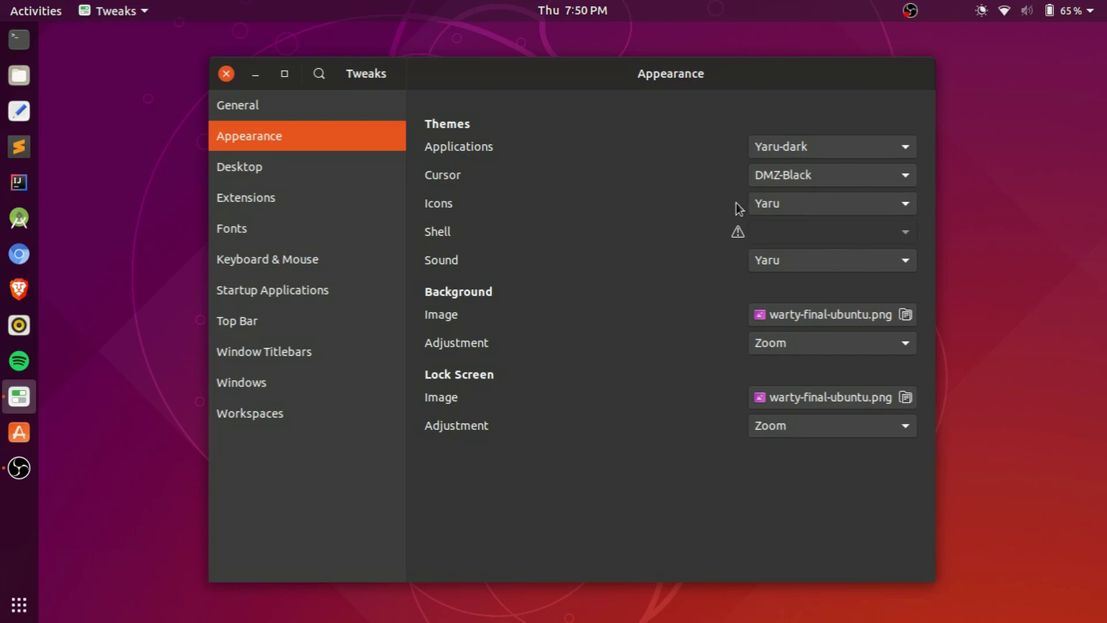
click(766, 152)
click(763, 136)
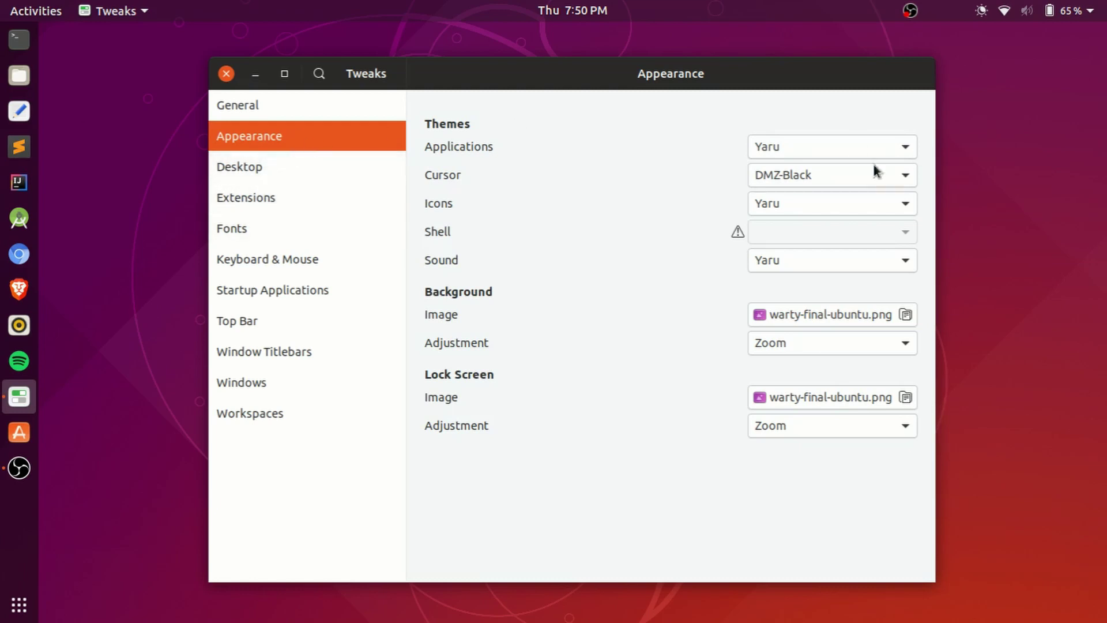
- Switch the Applications theme back to Yaru-dark
click(794, 148)
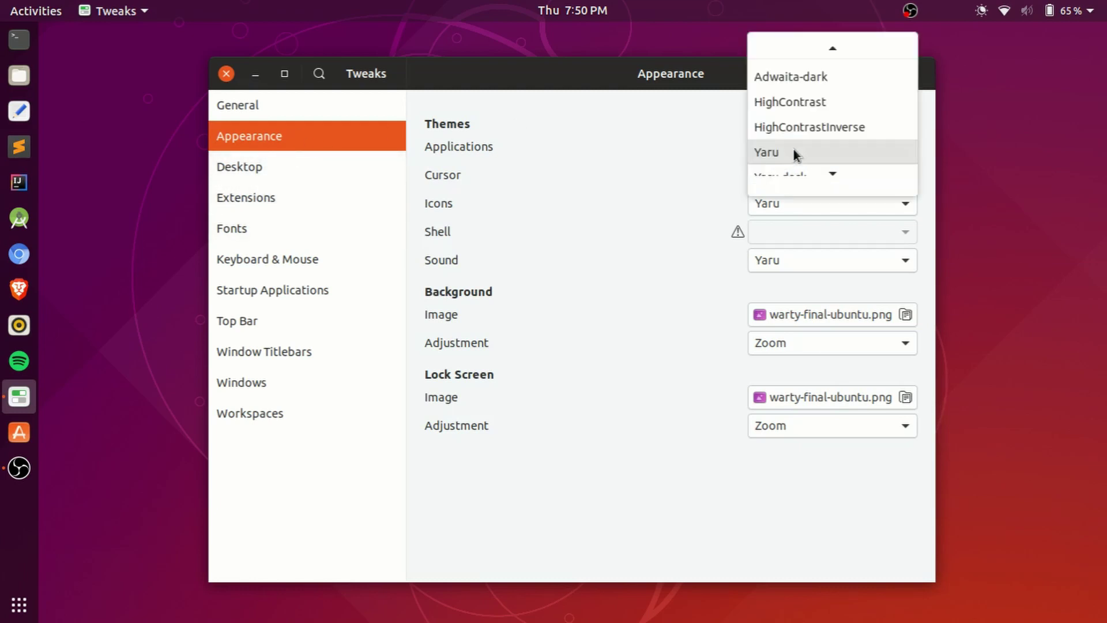
scroll(793, 155, down, 1)
click(794, 165)
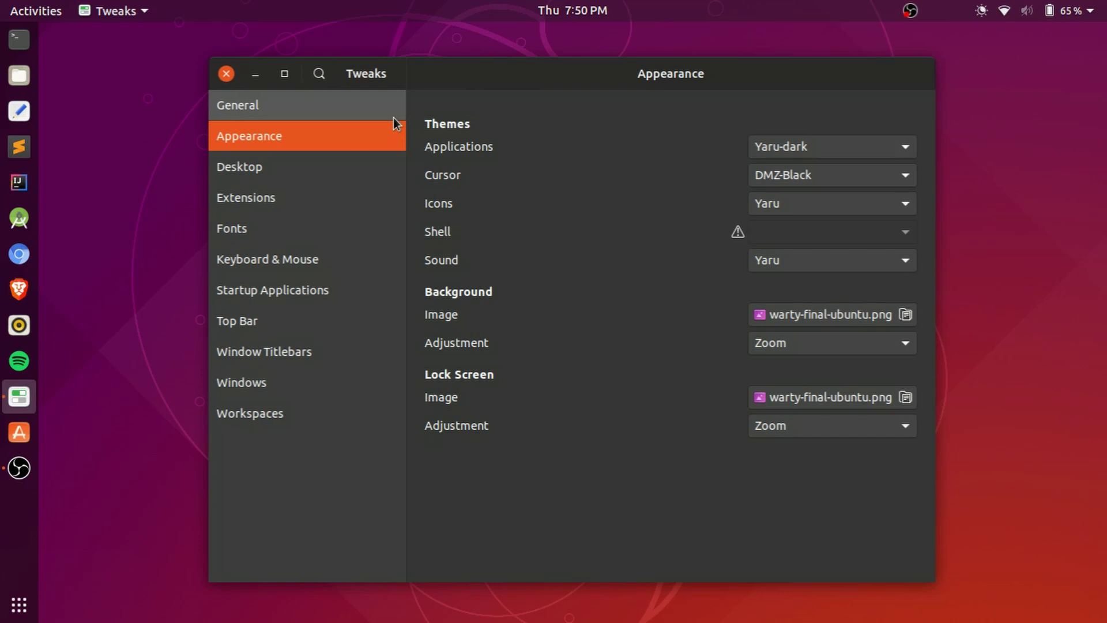
click(227, 73)
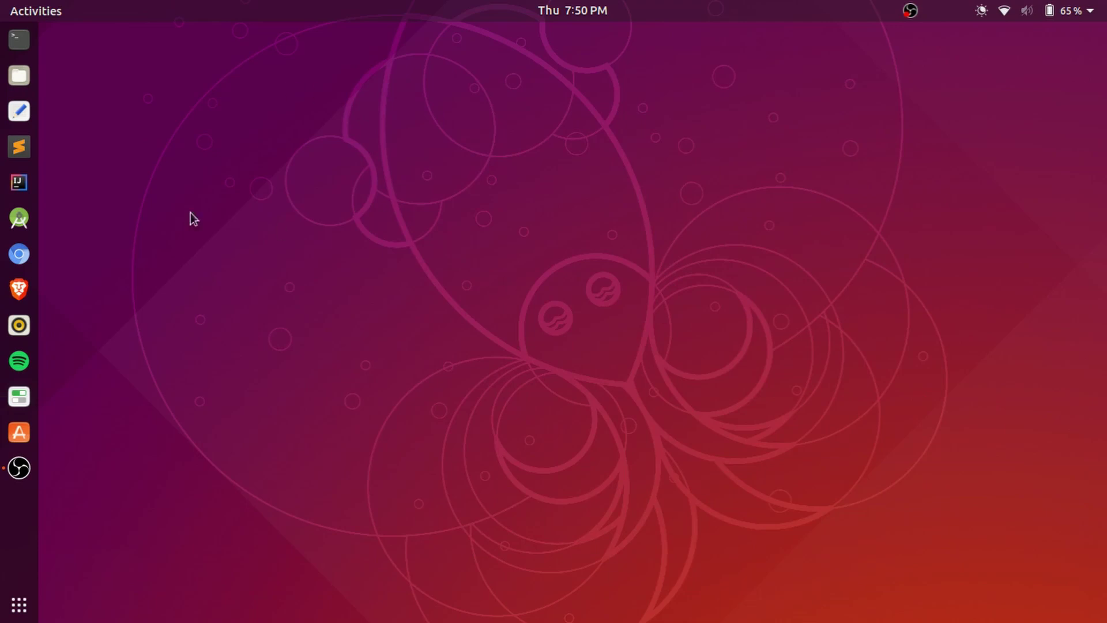
click(2, 48)
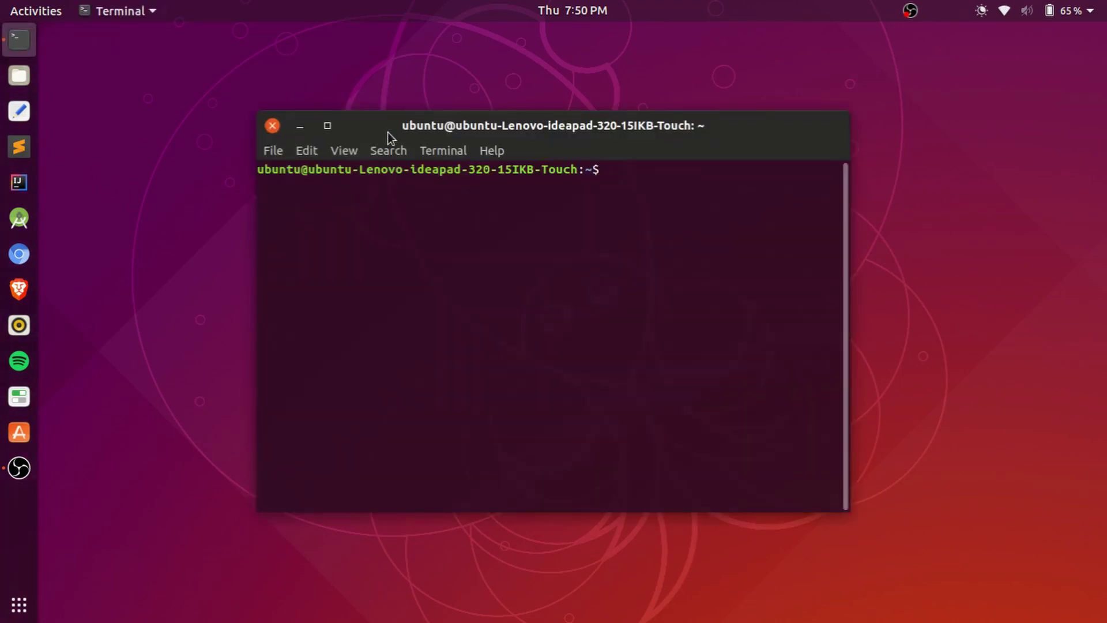
drag(387, 134, 444, 151)
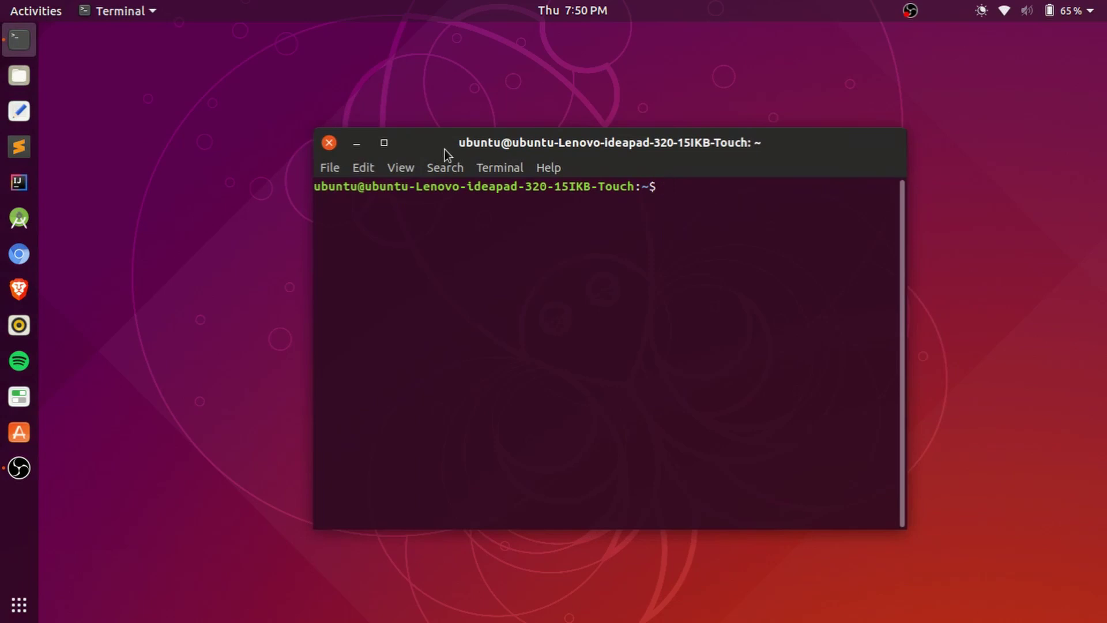
click(384, 142)
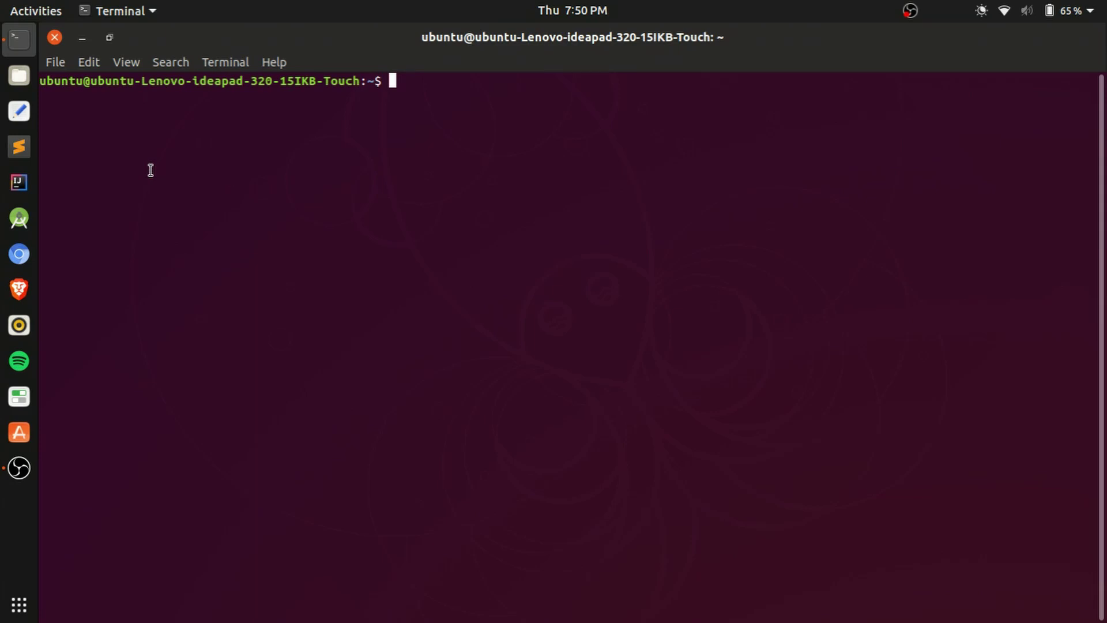
click(109, 37)
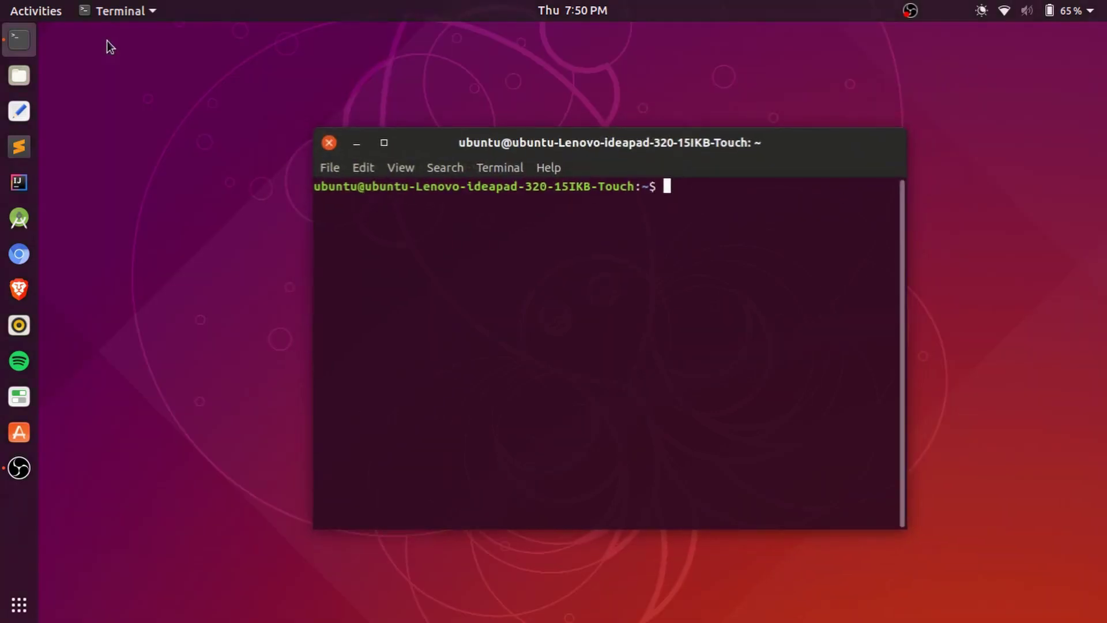
click(327, 143)
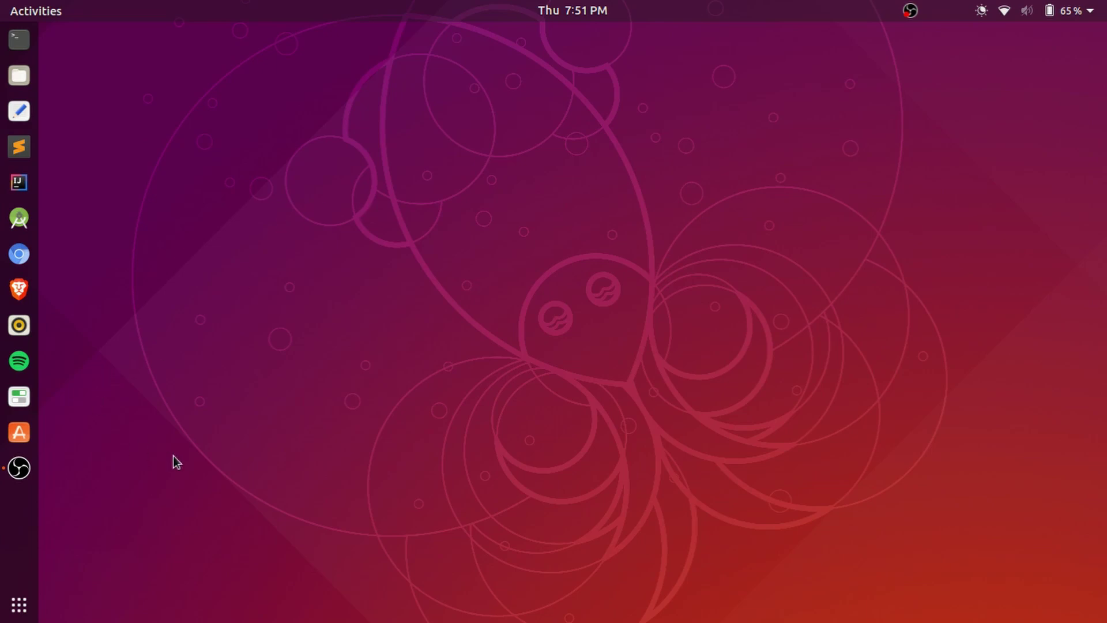
- Open Ubuntu Software on OBS Studio, unmaximize and move its window, and scroll the description
click(19, 433)
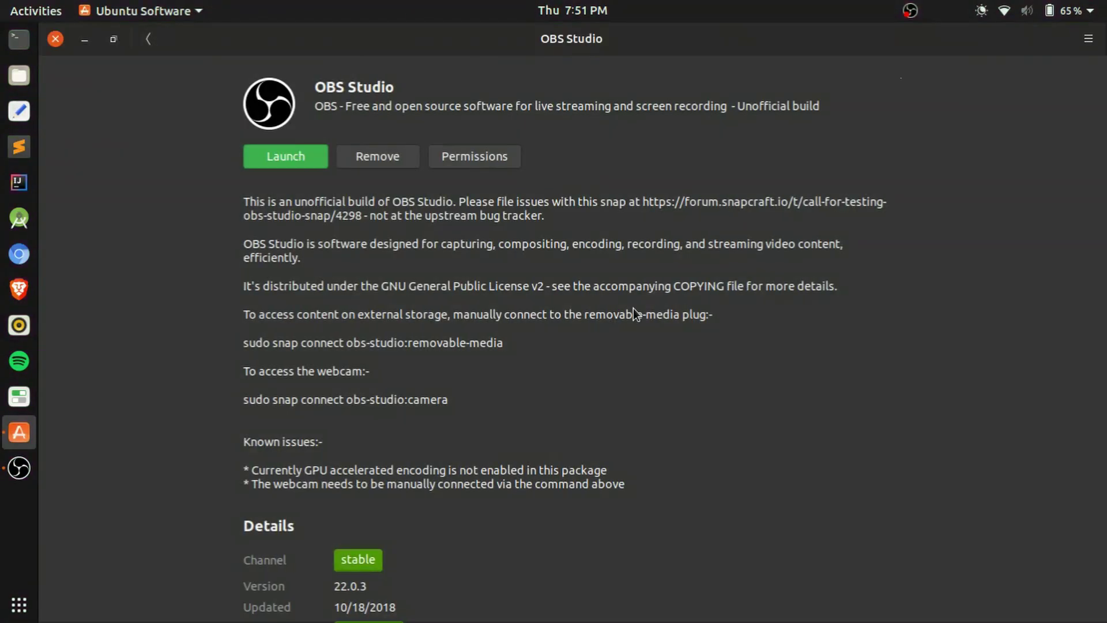
click(113, 39)
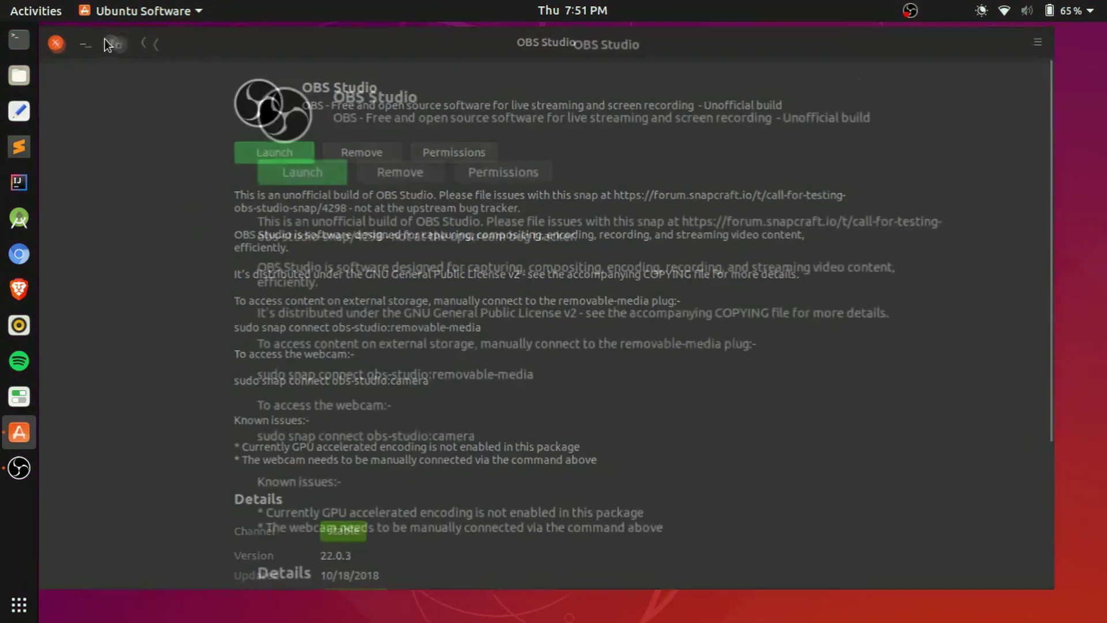
drag(444, 50, 507, 70)
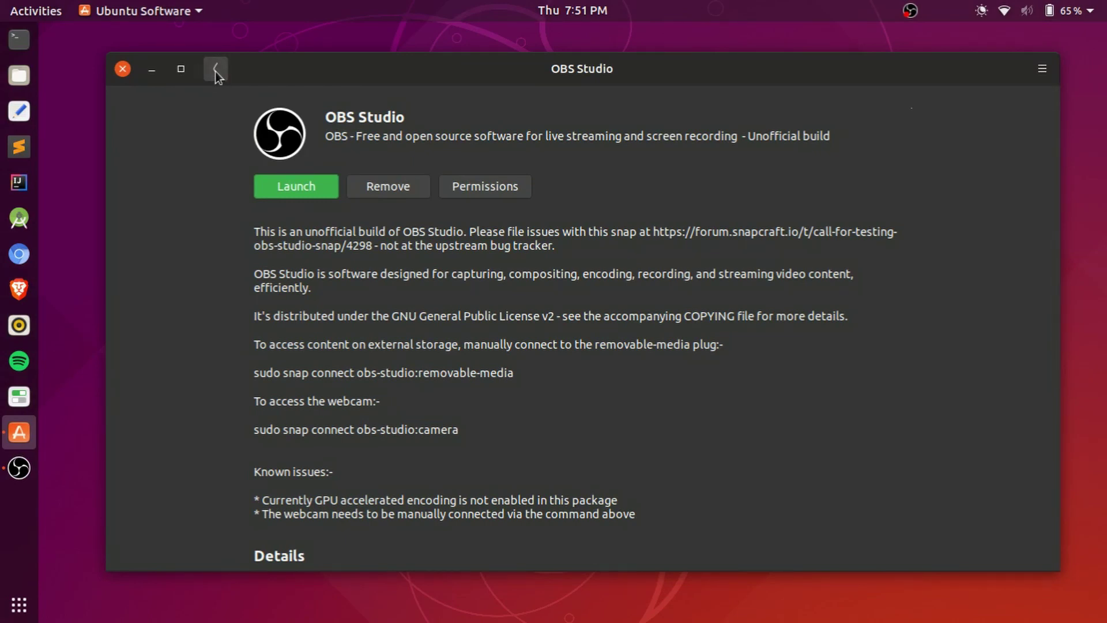
scroll(452, 242, down, 5)
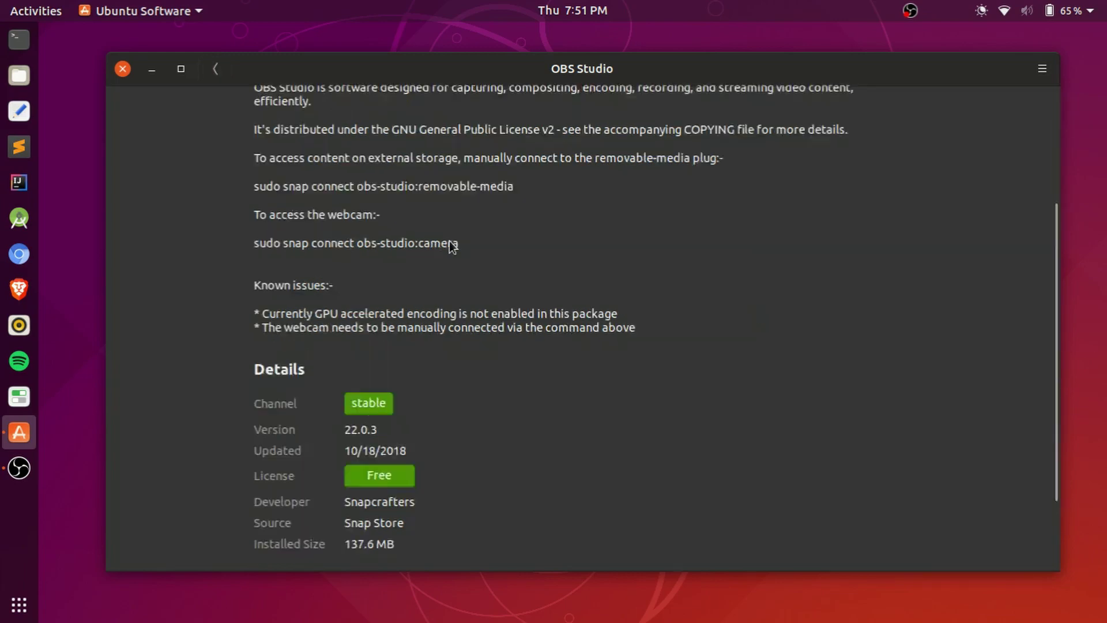
scroll(450, 247, up, 5)
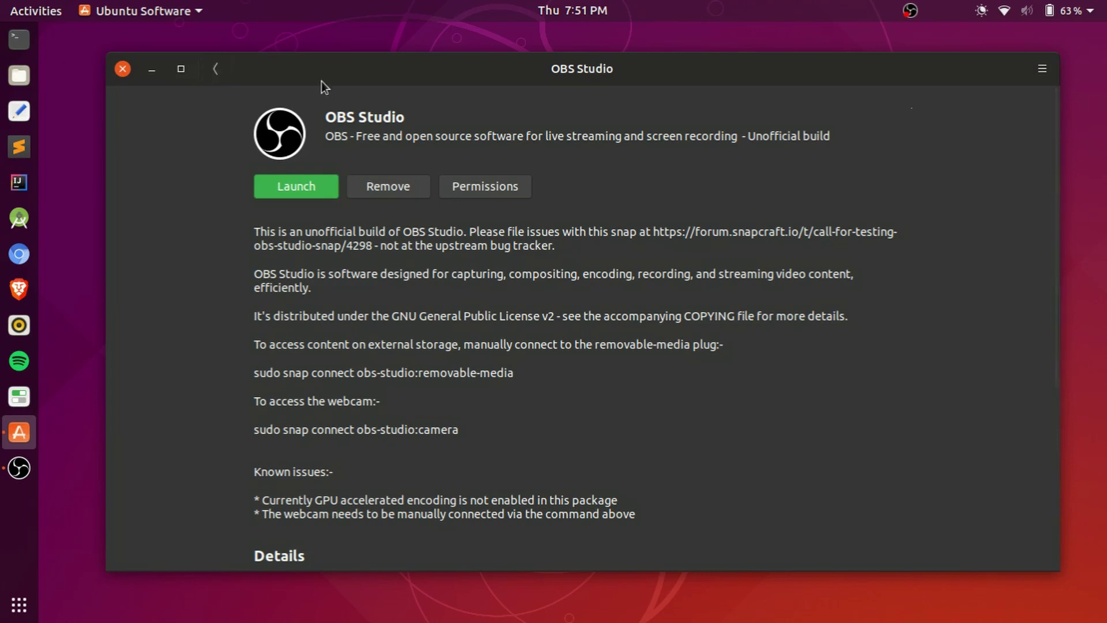
scroll(408, 202, down, 5)
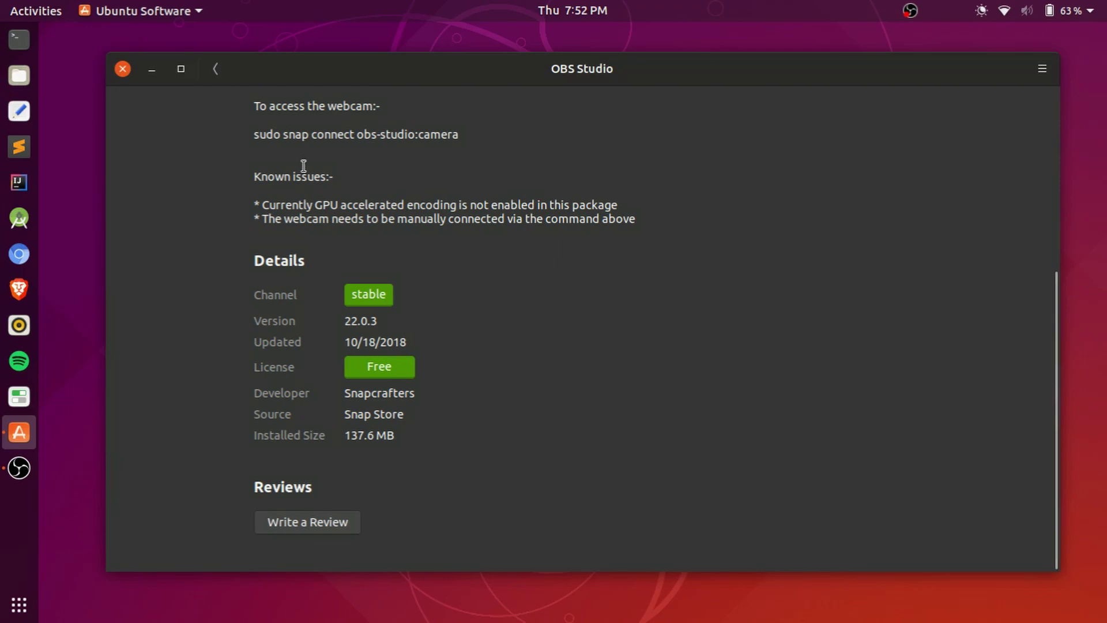
- Close and relaunch Ubuntu Software twice, returning to the top of the OBS Studio page
click(122, 69)
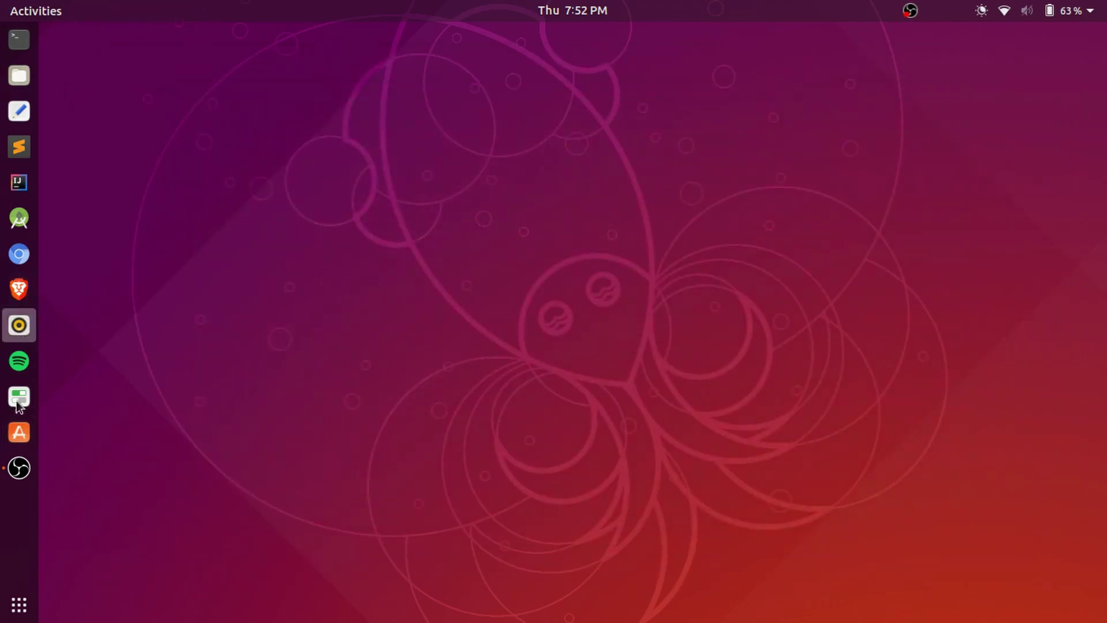
click(17, 435)
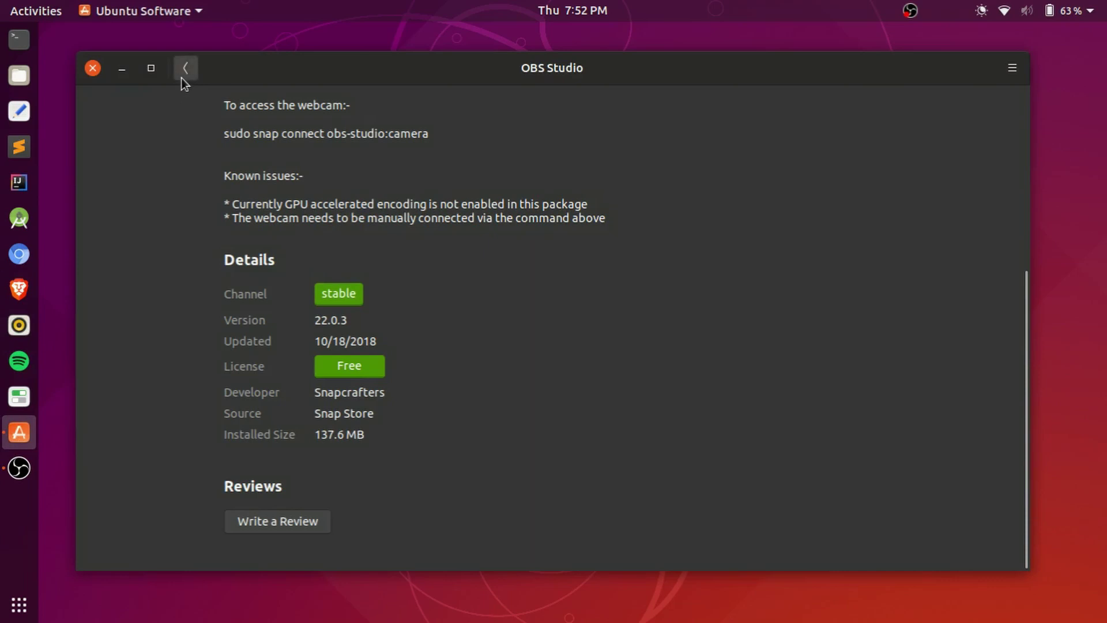
scroll(306, 268, up, 6)
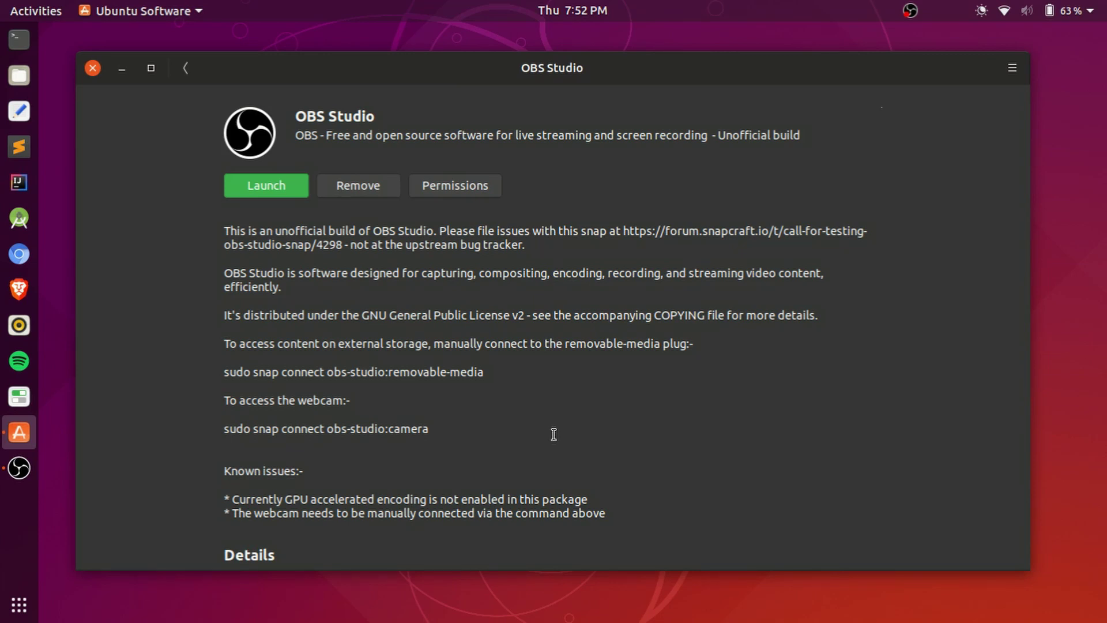
click(90, 68)
click(19, 433)
- Close Ubuntu Software, then open a Terminal window, move, maximize, restore and close it
click(96, 69)
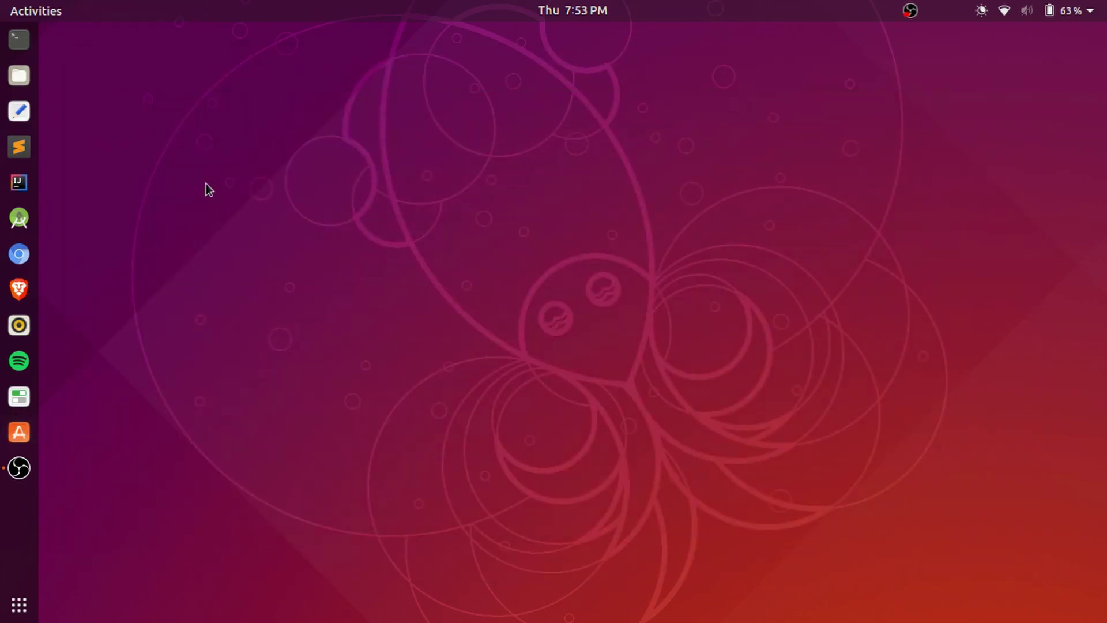
click(30, 43)
mouse_move(370, 119)
mouse_down()
mouse_move(387, 137)
mouse_move(377, 132)
mouse_up()
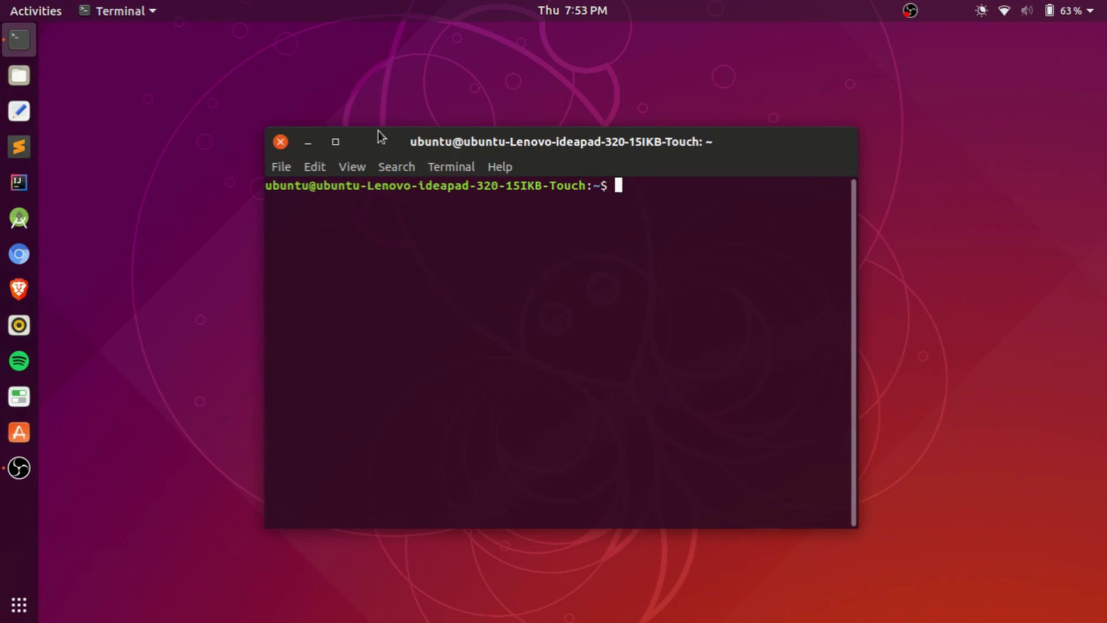
click(335, 141)
drag(185, 34, 384, 148)
click(404, 153)
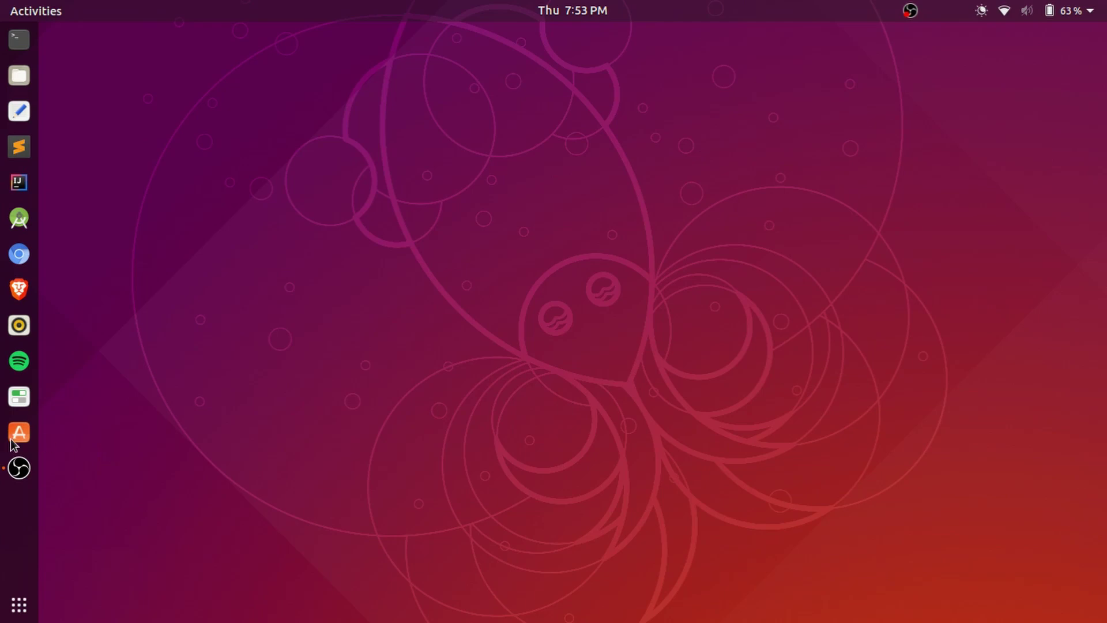
- Open Files from the applications overview, reposition its window, then close it
click(3, 615)
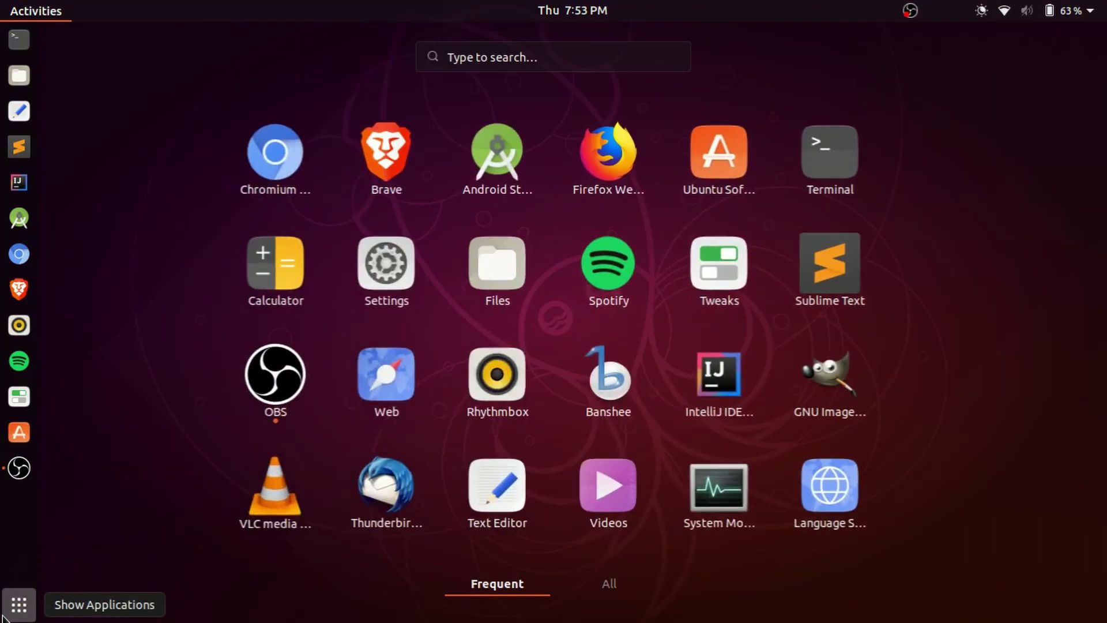
click(497, 272)
drag(489, 102, 542, 88)
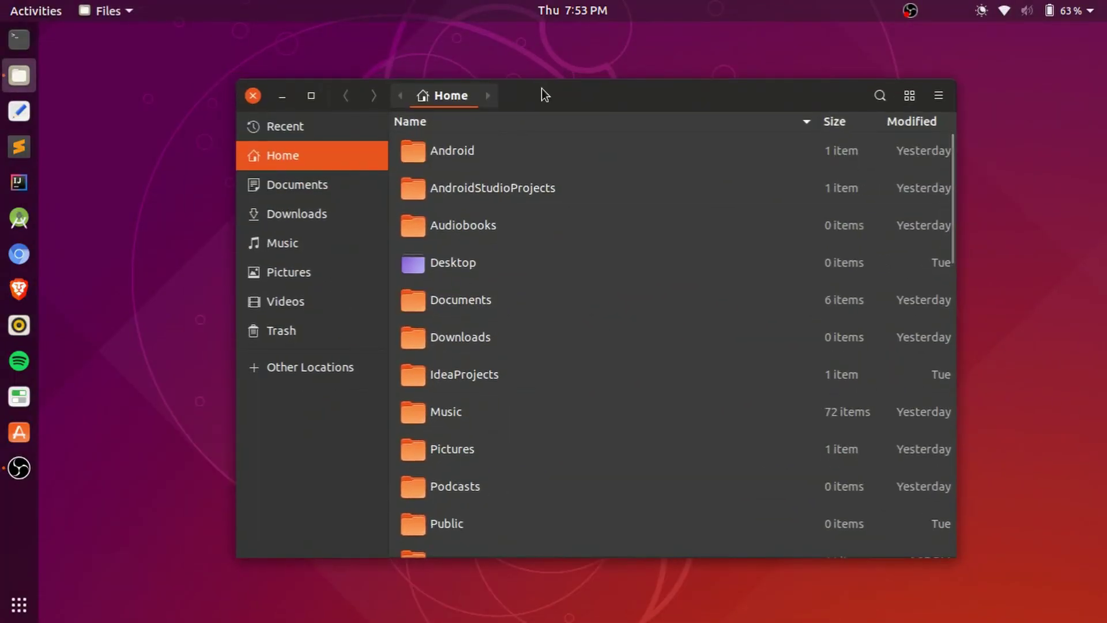
click(252, 96)
- Search 'monitor' in the overview and launch System Monitor
click(19, 604)
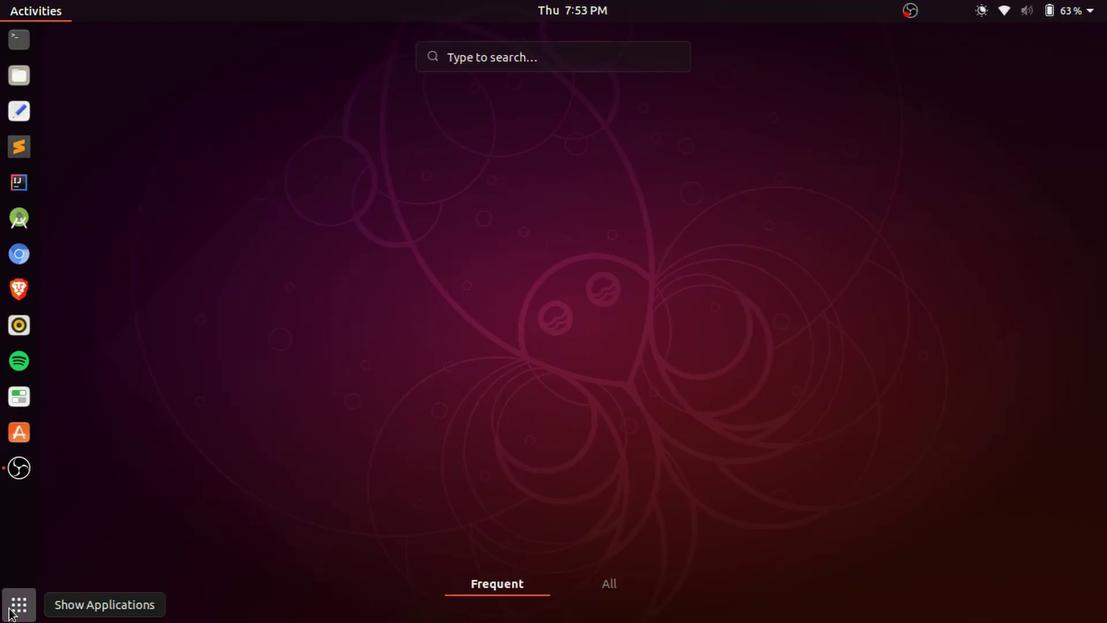
text(monitor)
key(Return)
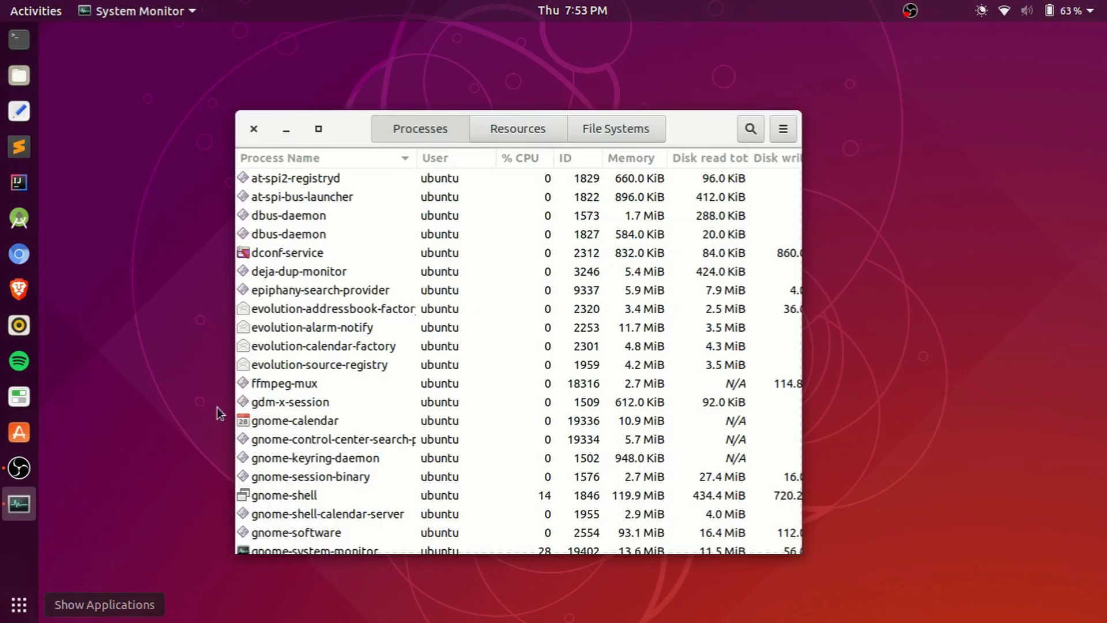
- View the File Systems and Resources tabs, move the window slightly right, then close System Monitor
click(584, 130)
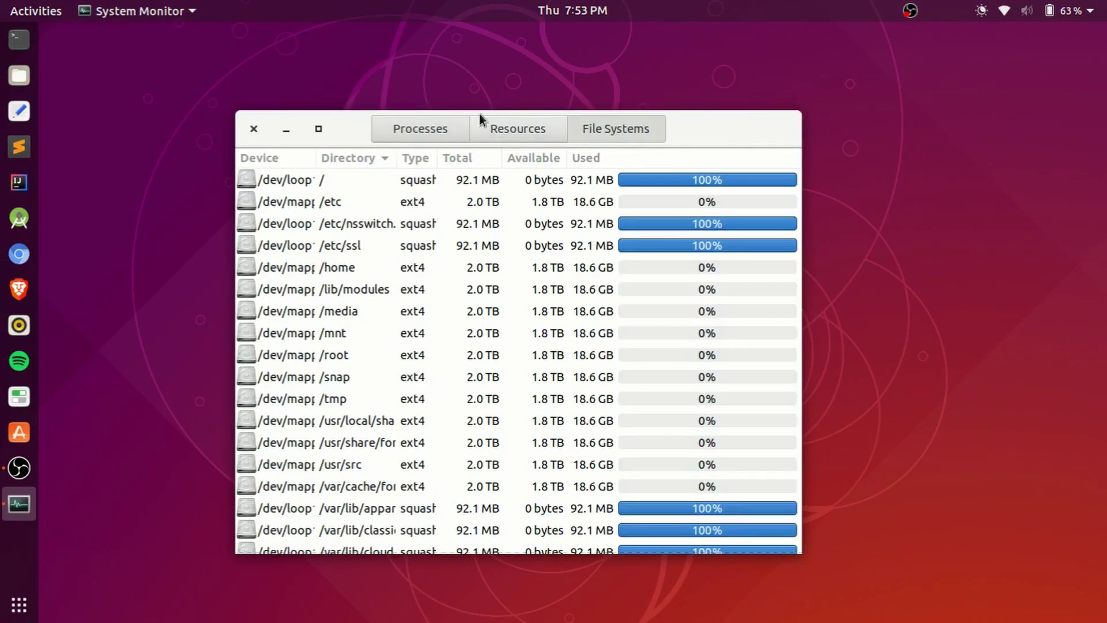
click(501, 123)
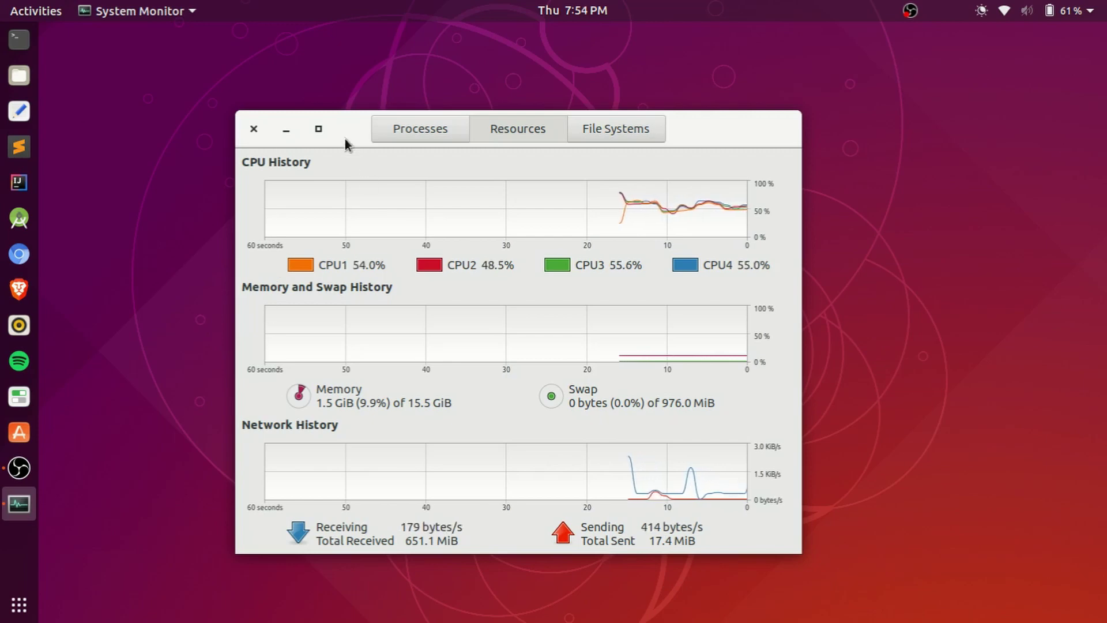
drag(347, 140, 383, 124)
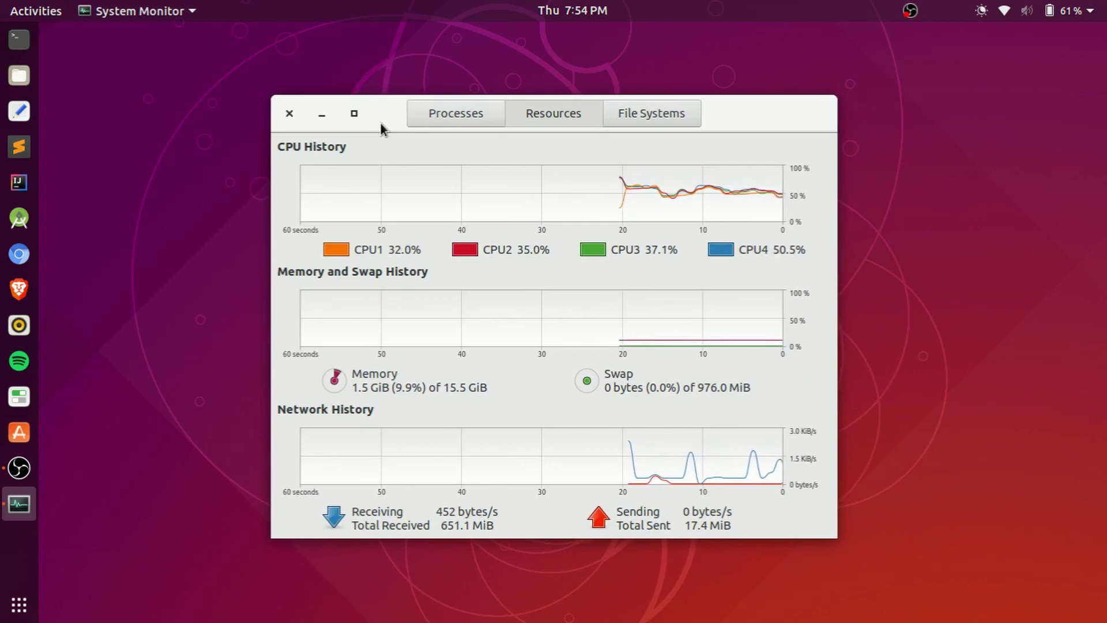
click(289, 113)
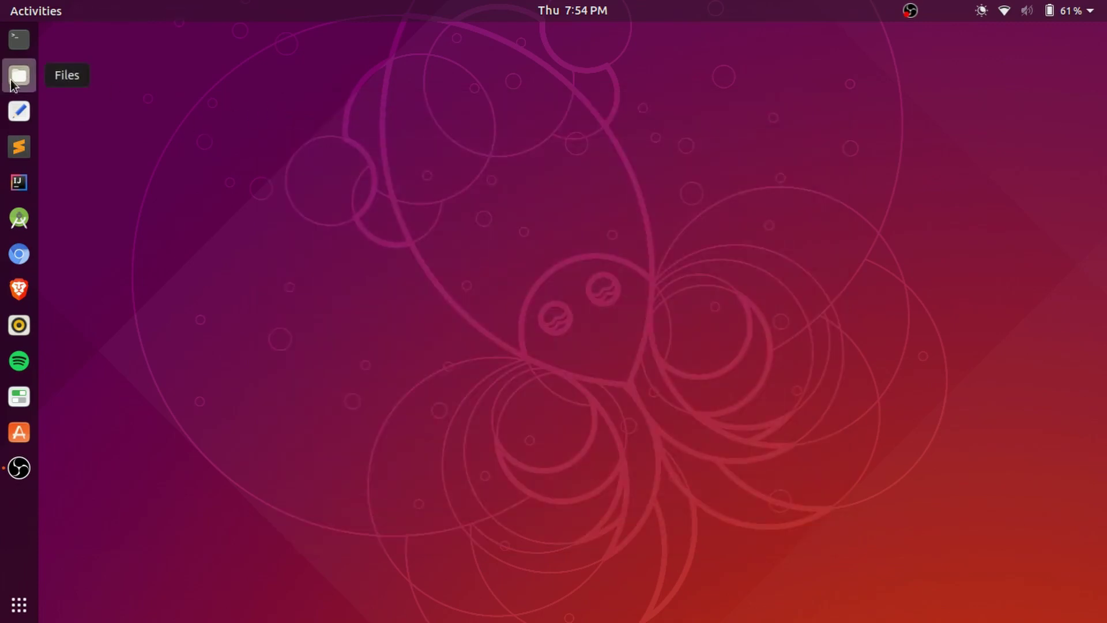
click(13, 77)
click(19, 111)
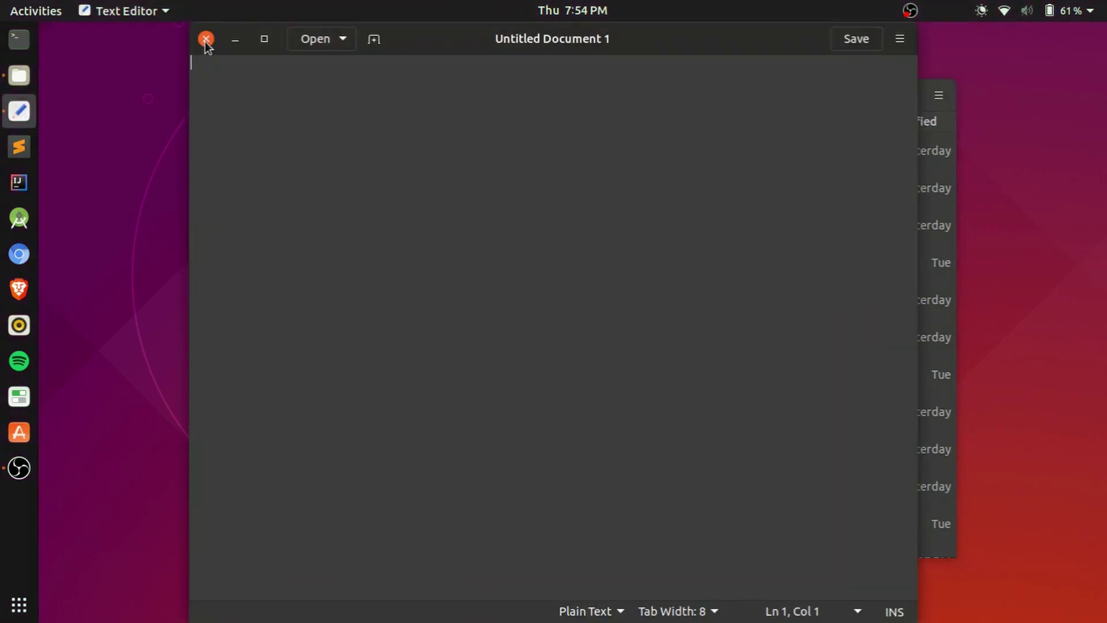
click(206, 41)
click(254, 97)
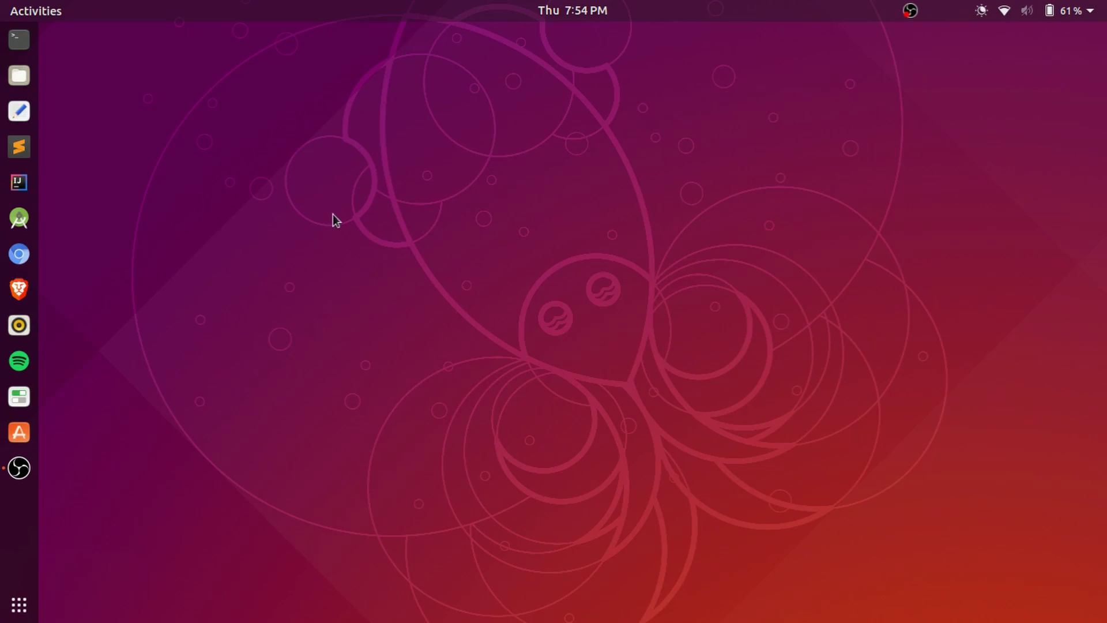
click(24, 44)
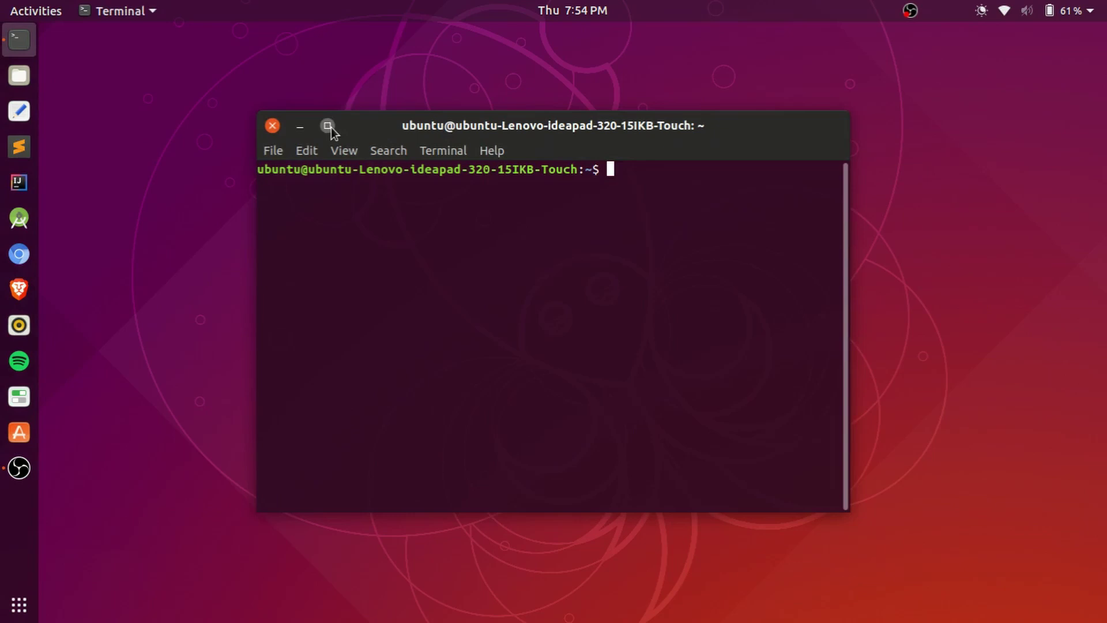
click(271, 127)
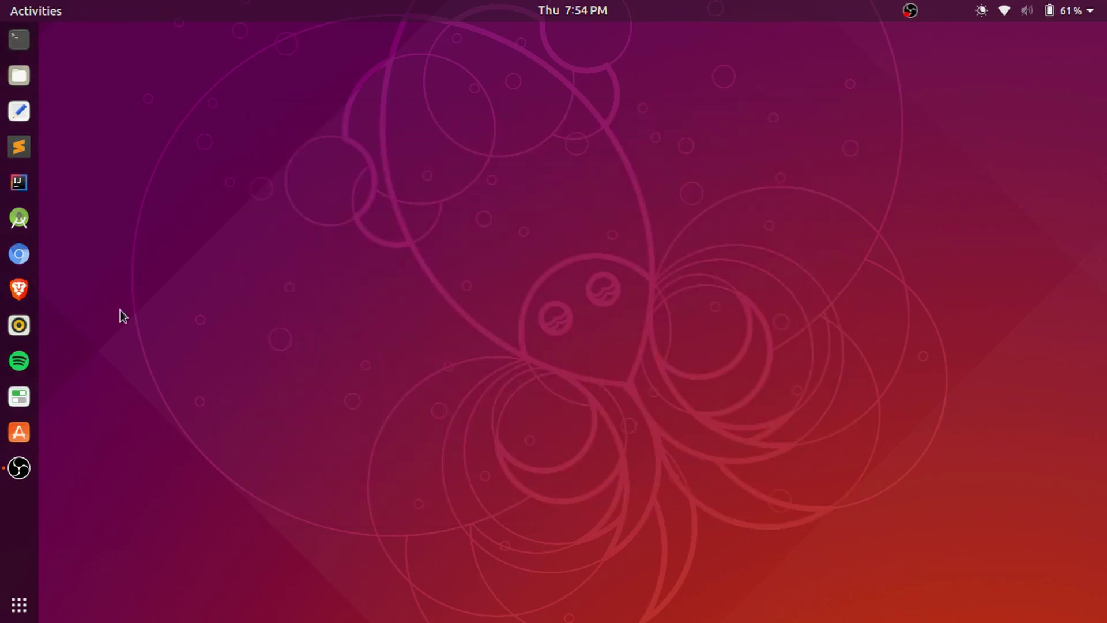
click(19, 603)
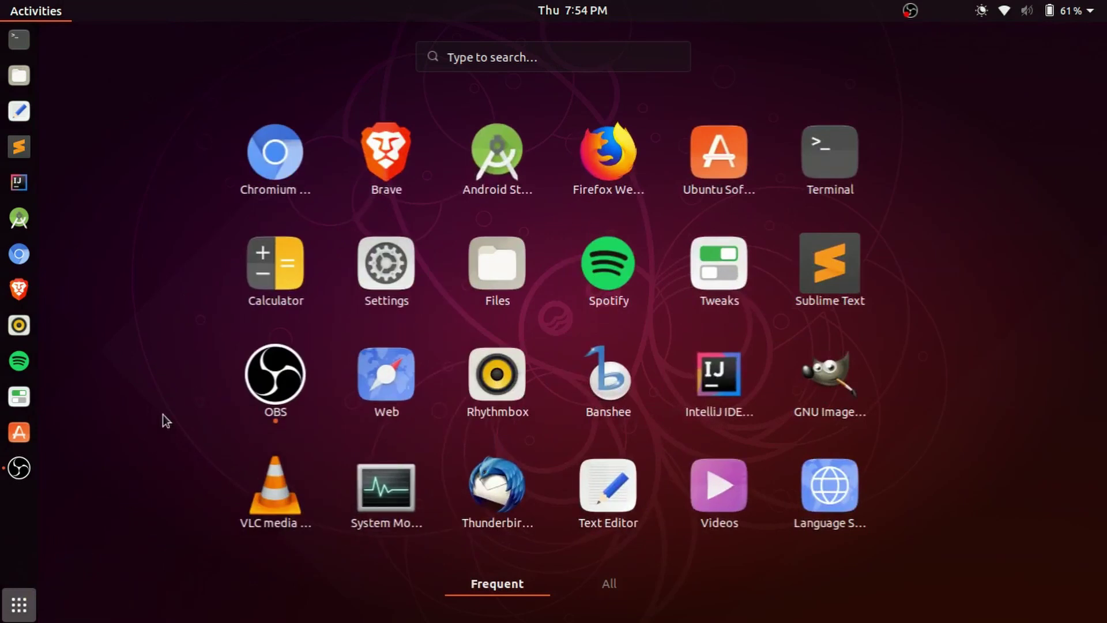
click(163, 413)
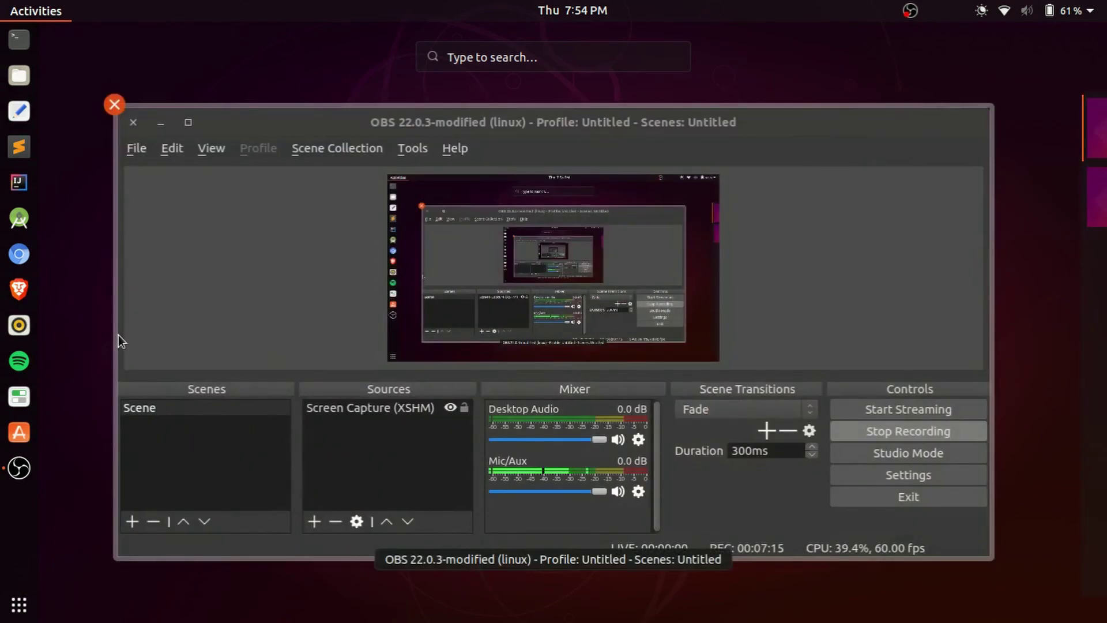
click(119, 335)
click(157, 95)
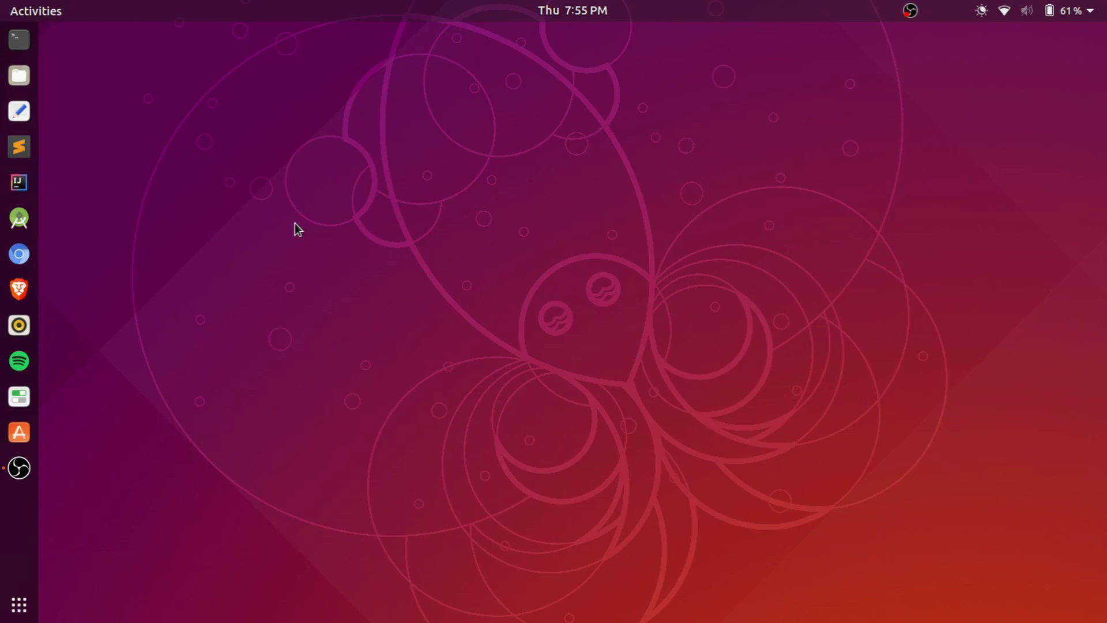
- Open Text Editor, move it right and close it, then launch Ubuntu Software from the dock
click(23, 110)
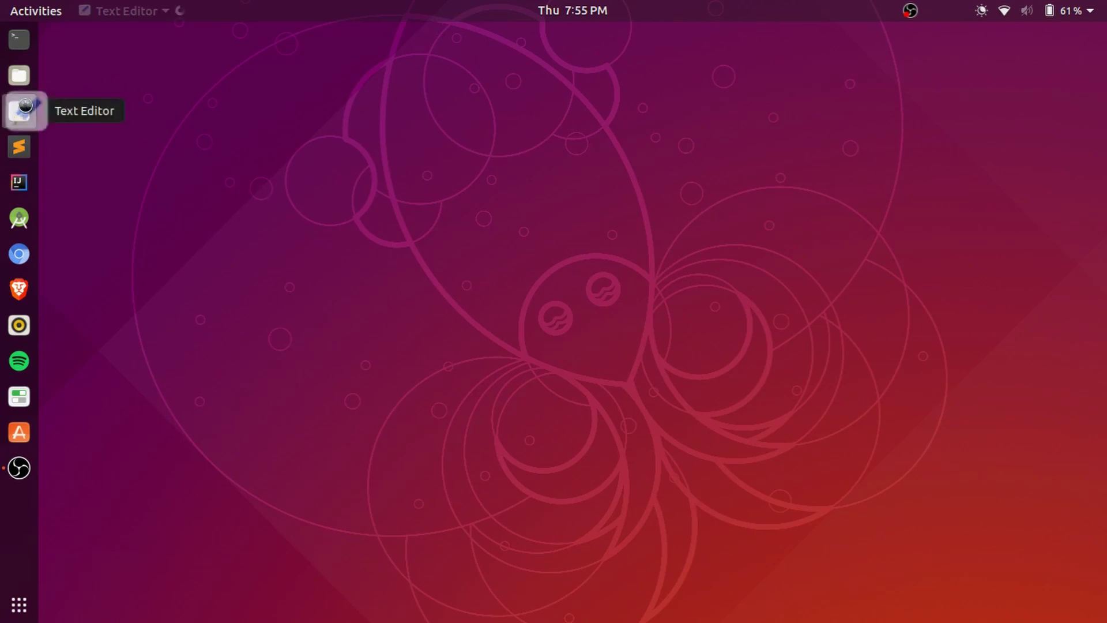
drag(425, 52, 451, 136)
click(228, 105)
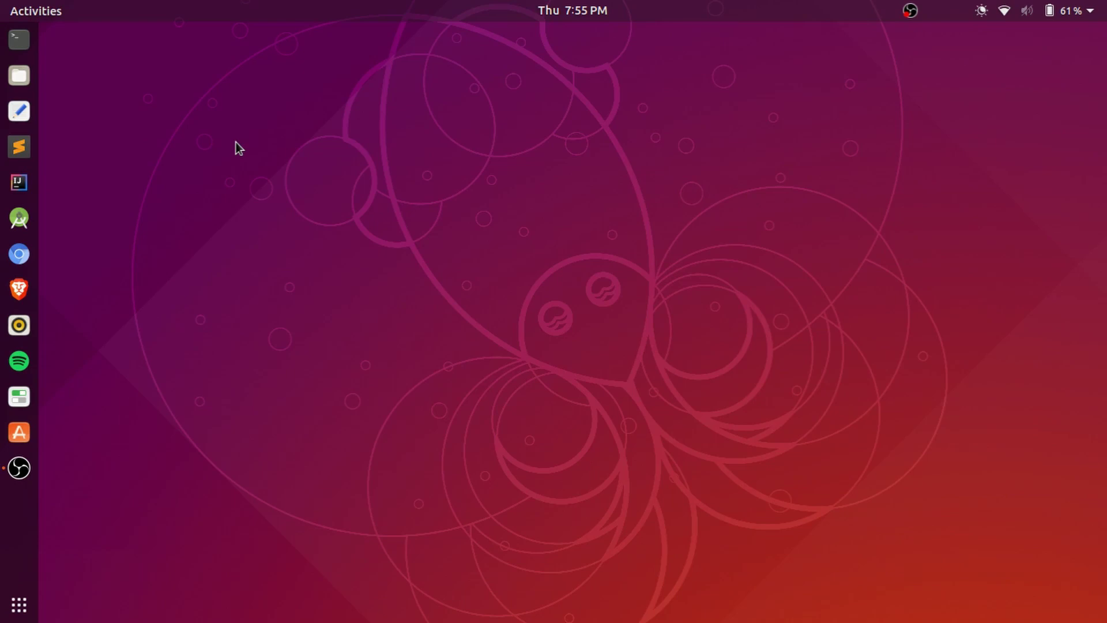
click(19, 432)
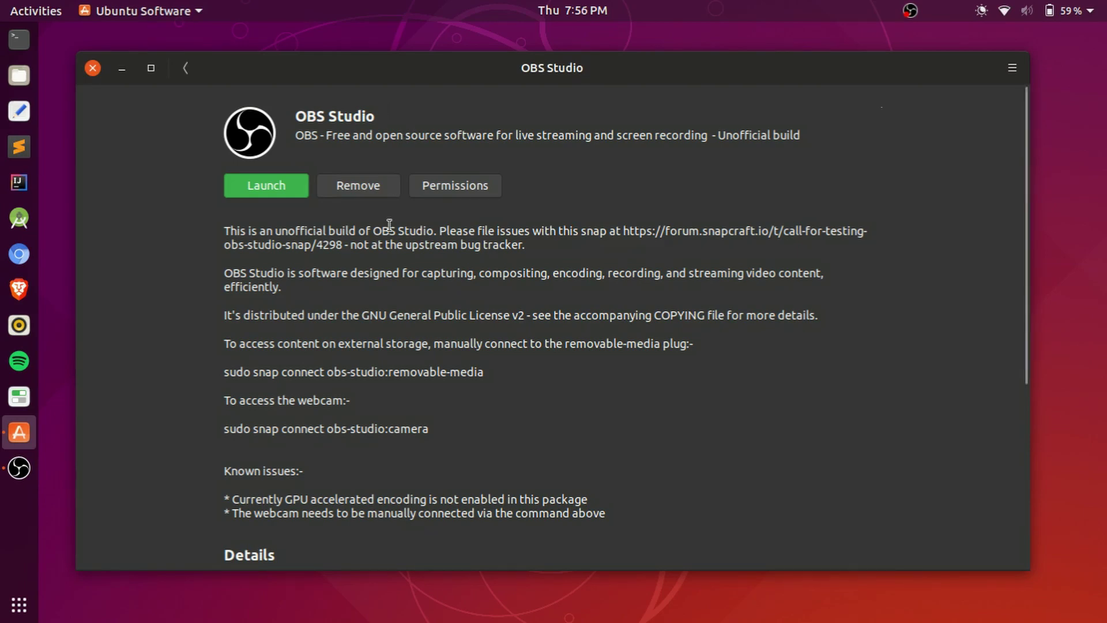
- Scroll to OBS Studio's Details (version 22.0.3, 137.6 MB) and Reviews, then close Ubuntu Software
scroll(380, 202, down, 4)
scroll(378, 199, down, 5)
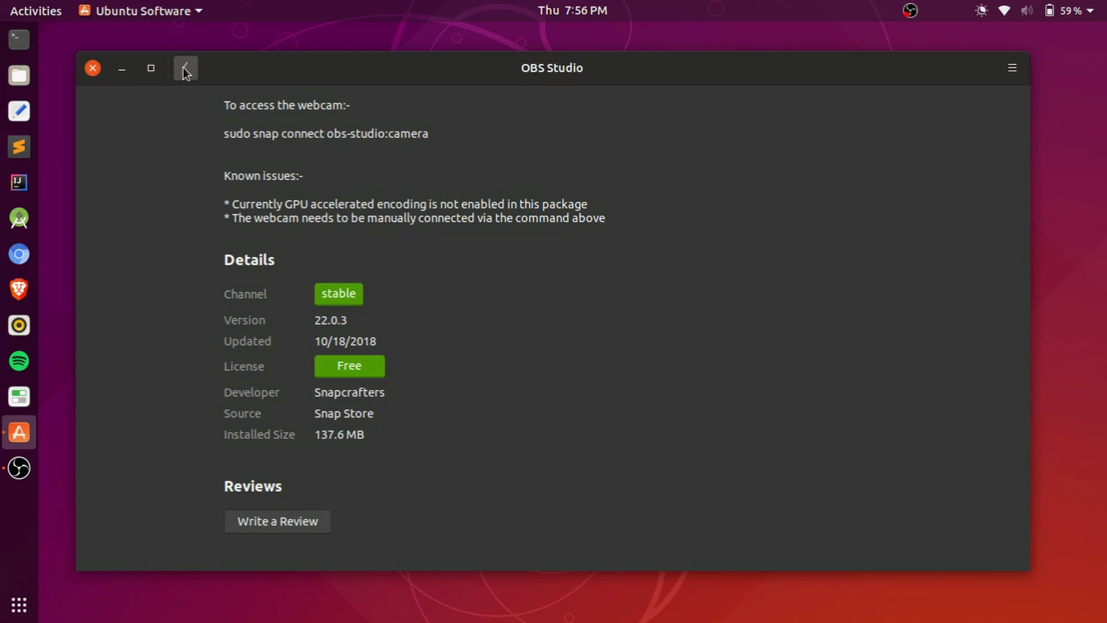
click(92, 69)
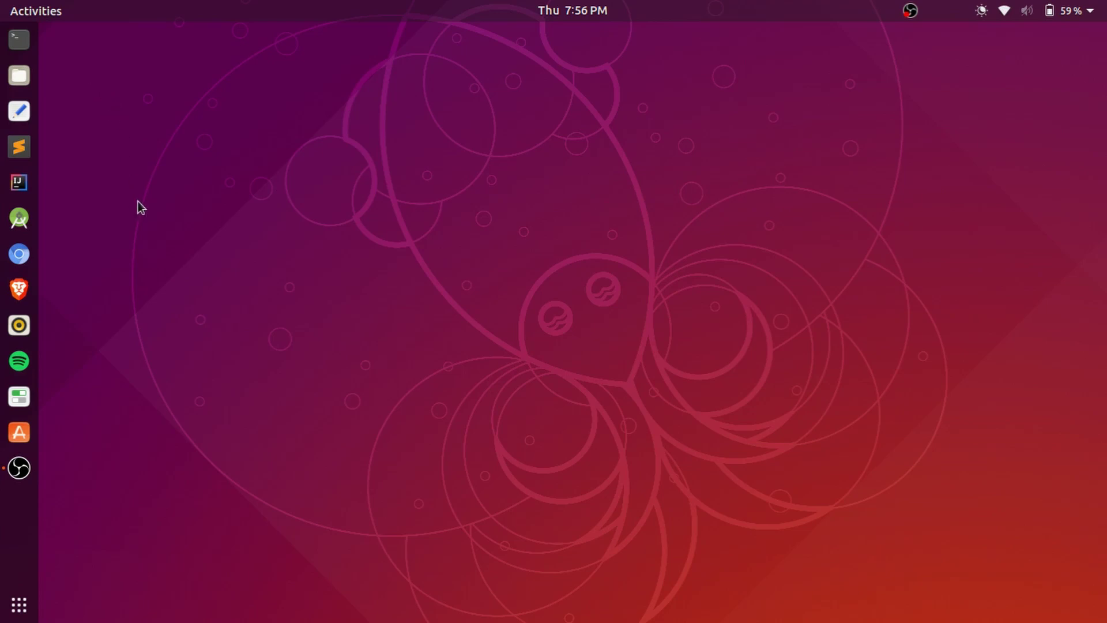
click(583, 12)
click(102, 202)
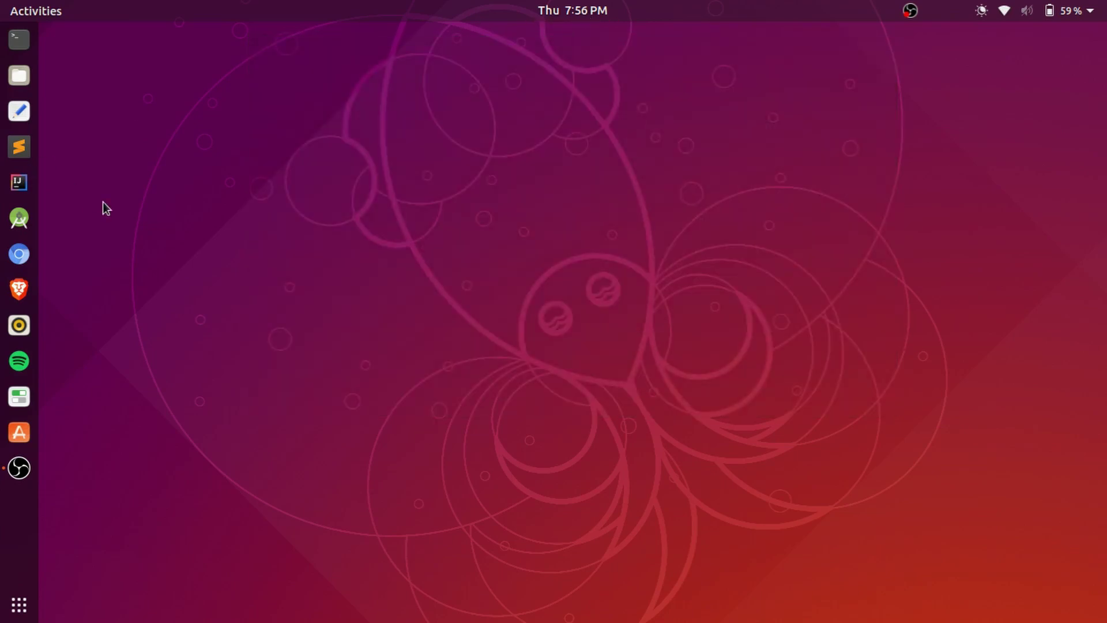